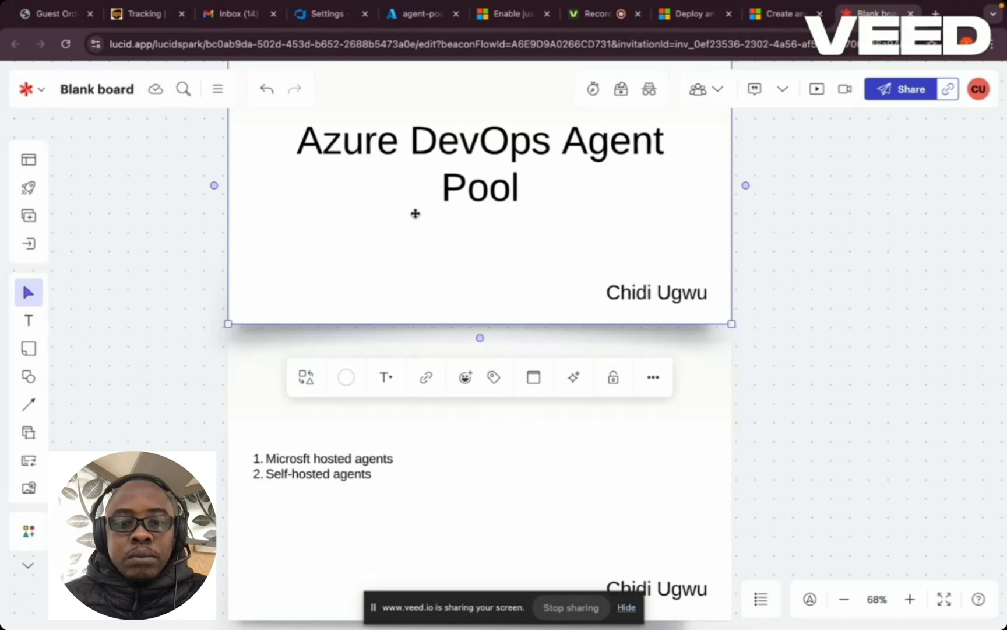
- Switch to the Azure DevOps agent pools page and view the form for adding a pool, then close it
click(315, 14)
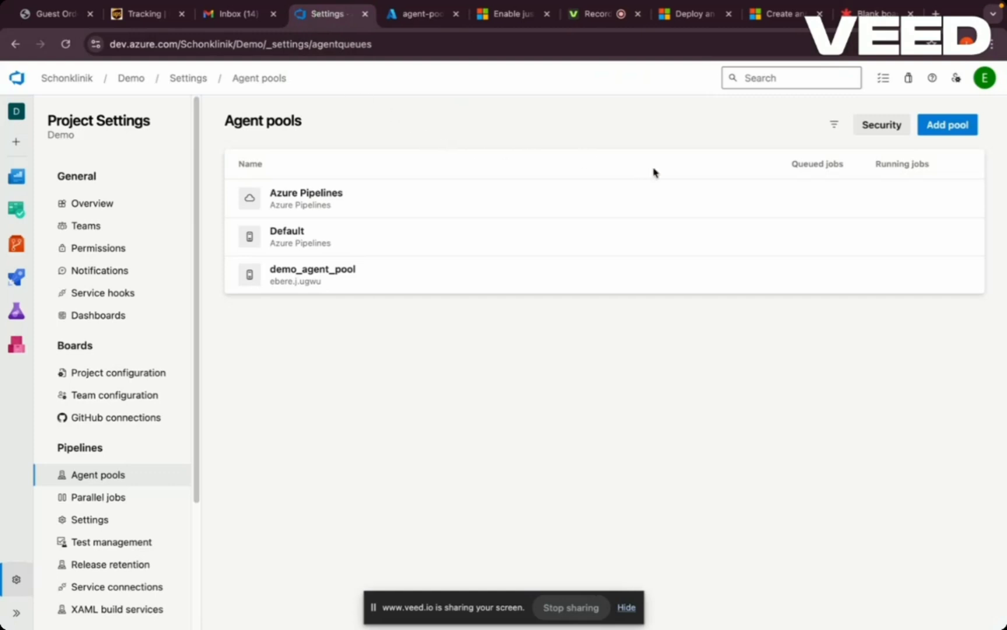
click(949, 125)
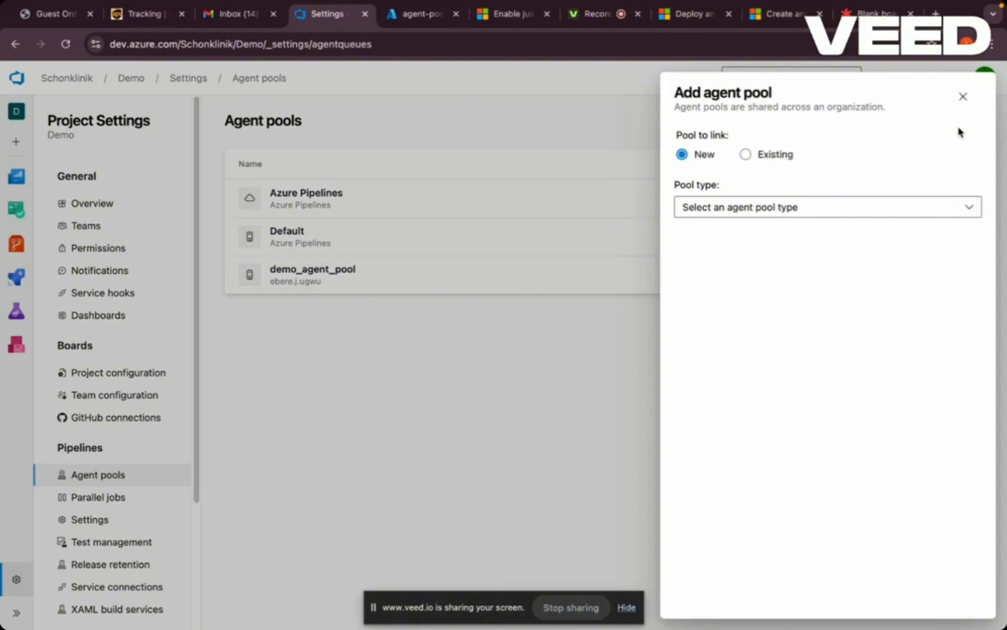
click(963, 98)
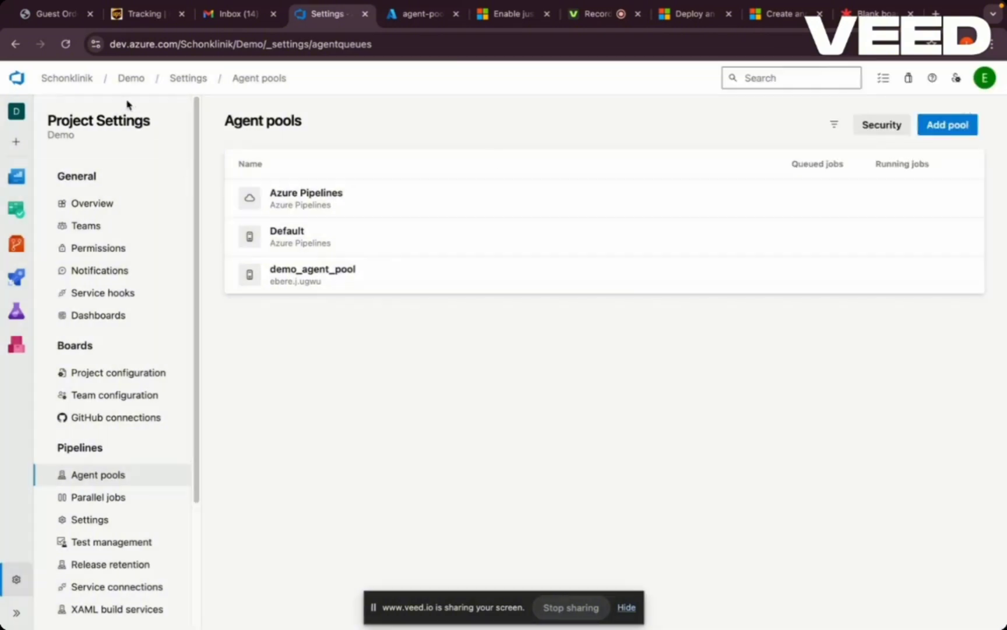
- Open the Demo project from the Schonklinik organization and go to the agent pools in its project settings
click(80, 79)
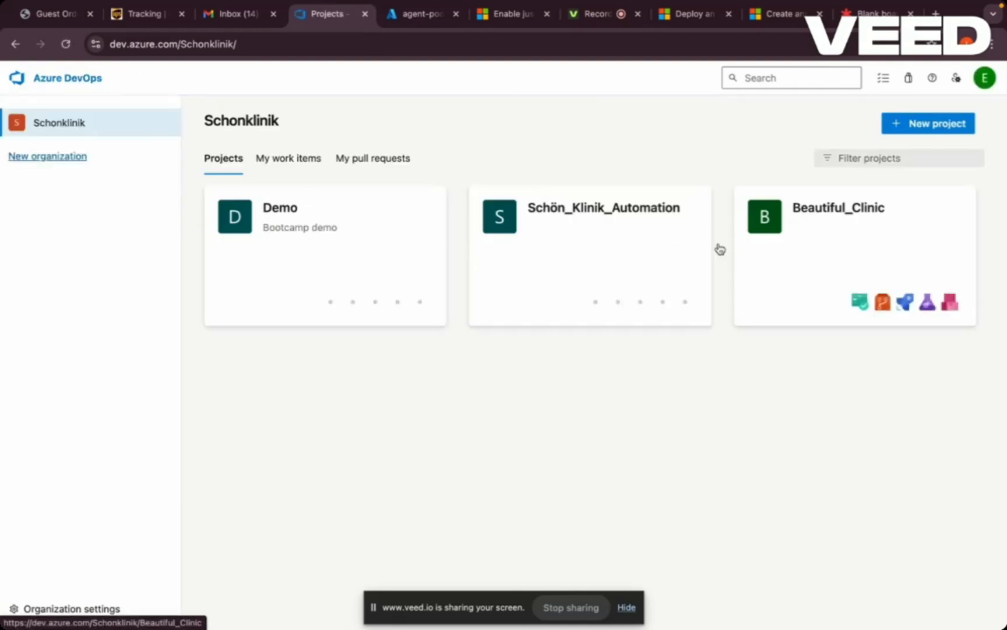
click(301, 251)
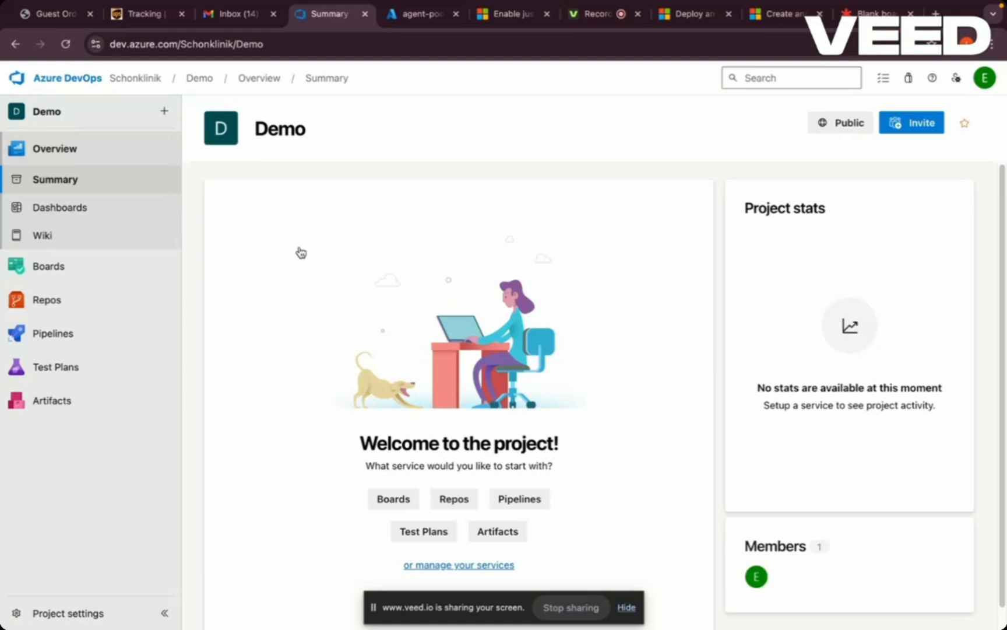
click(72, 615)
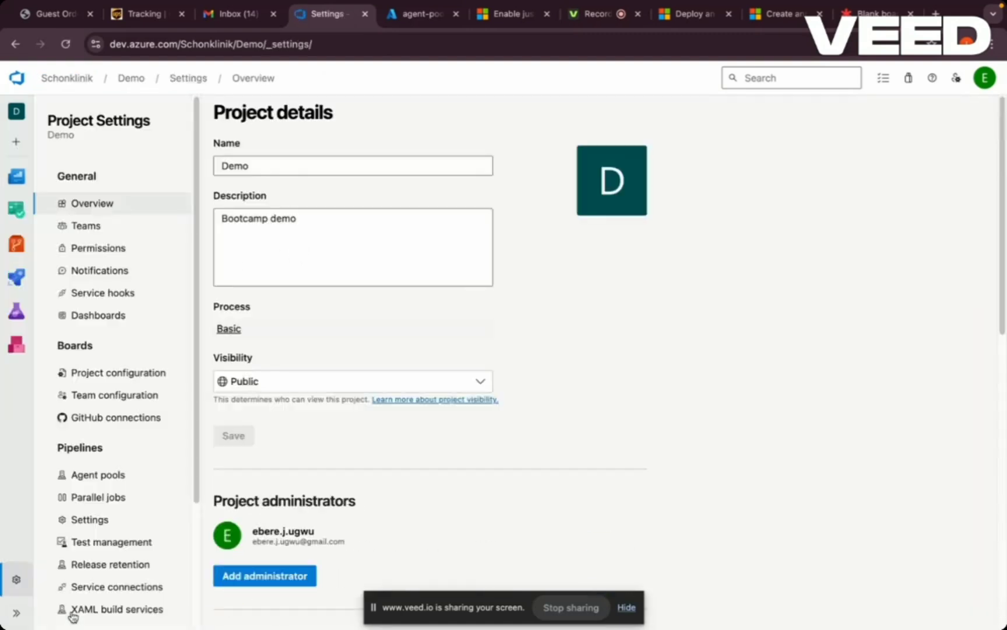
mouse_move(28, 263)
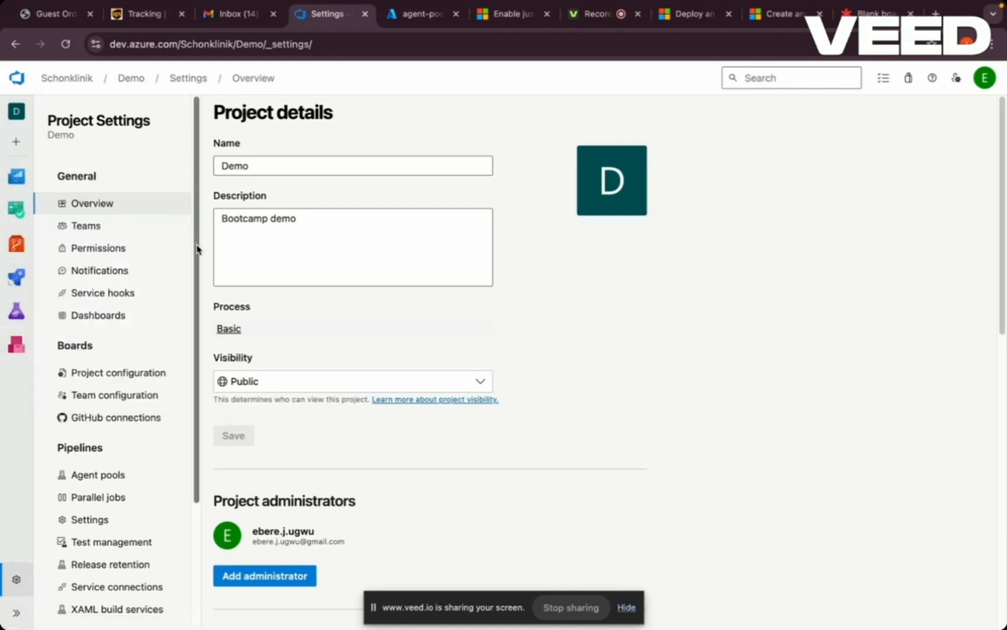
drag(197, 250, 194, 318)
scroll(194, 318, up, 2)
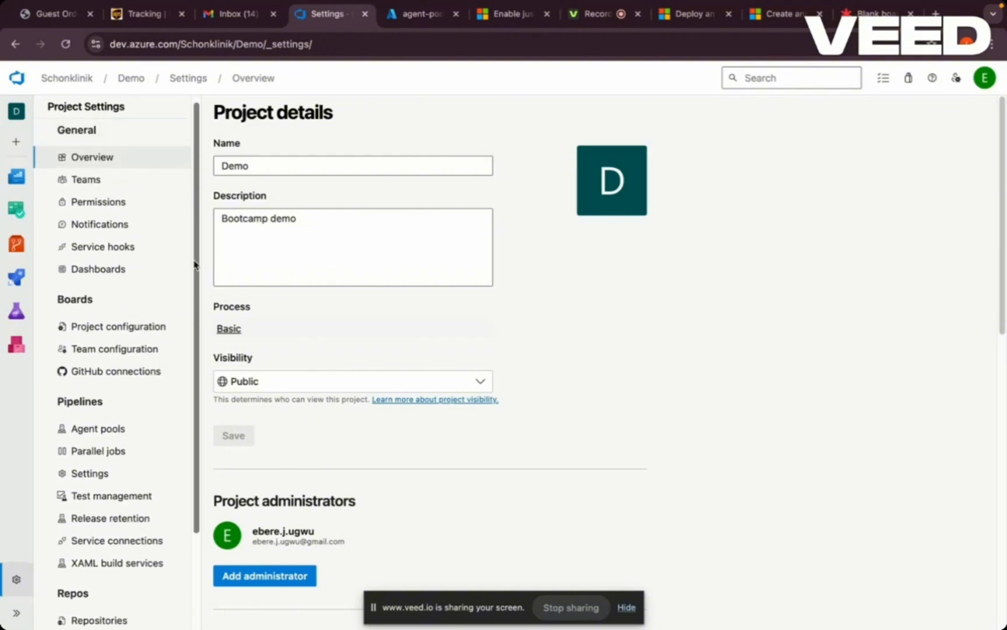
click(98, 431)
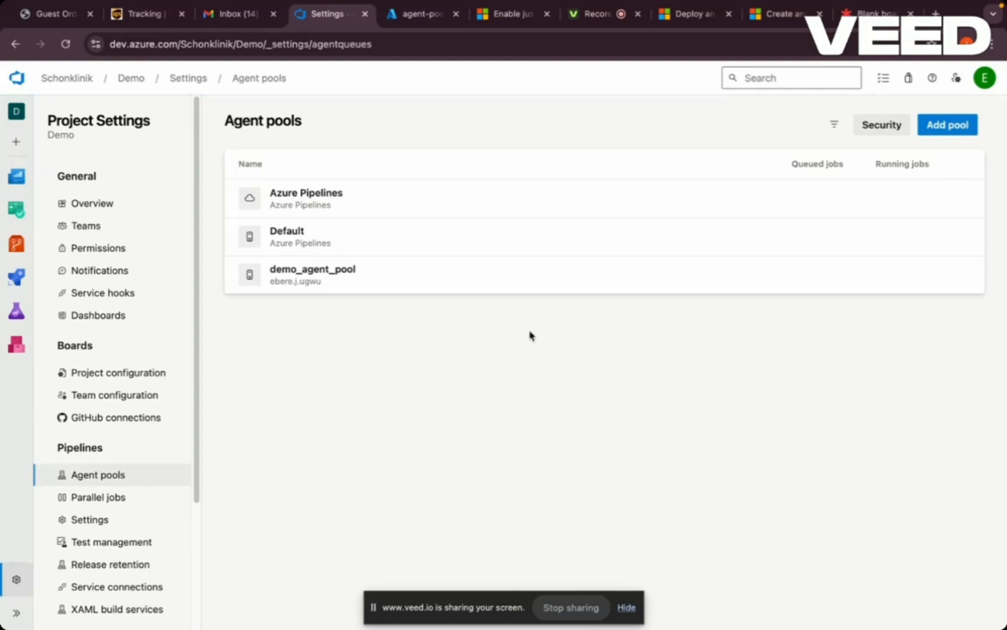
- Start a new agent pool of type Self-hosted and name it dev_agent_pool
click(965, 131)
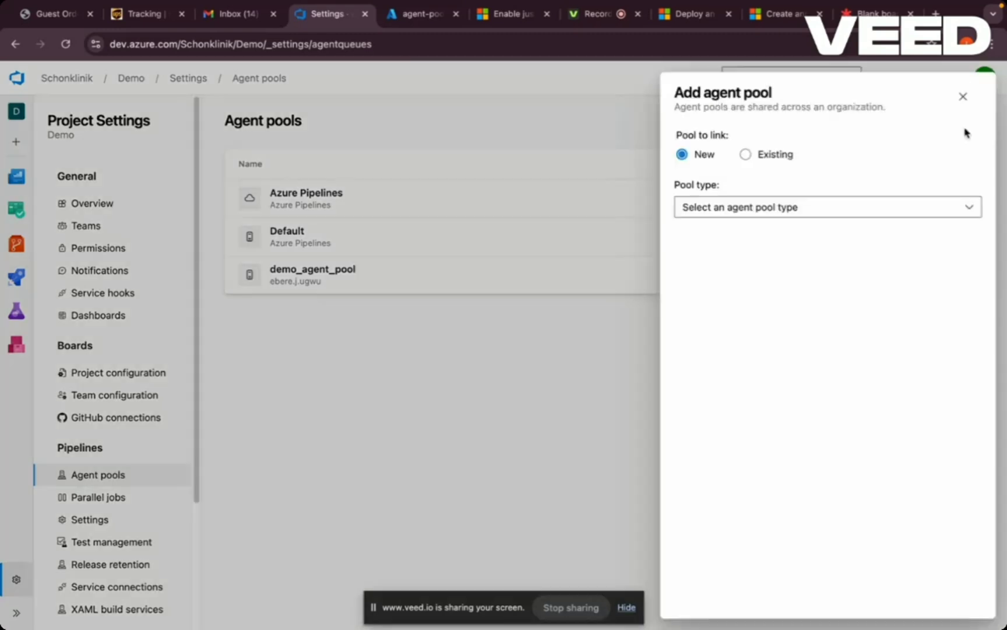
click(753, 207)
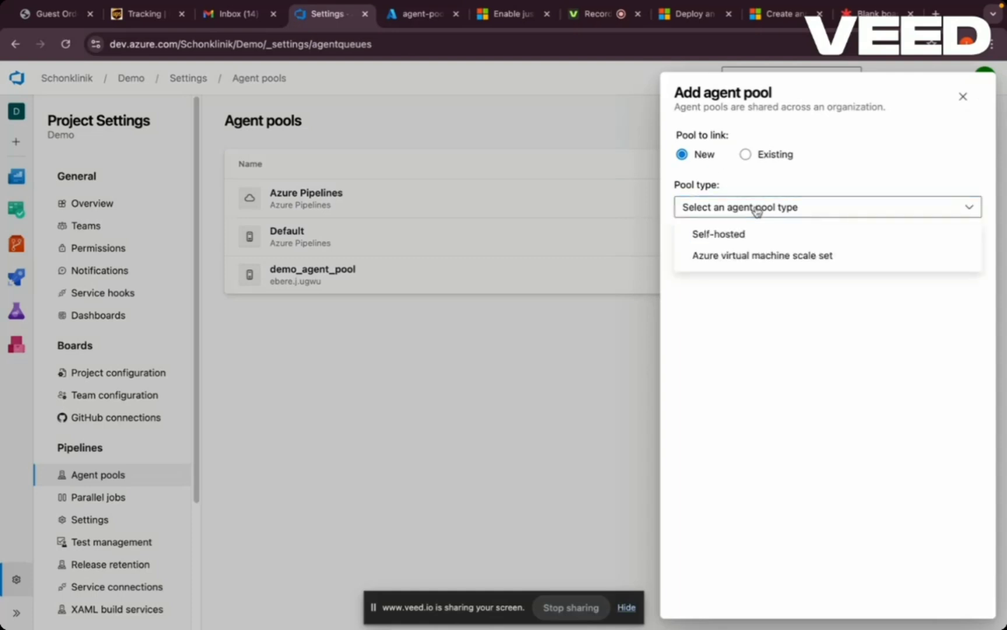
click(739, 236)
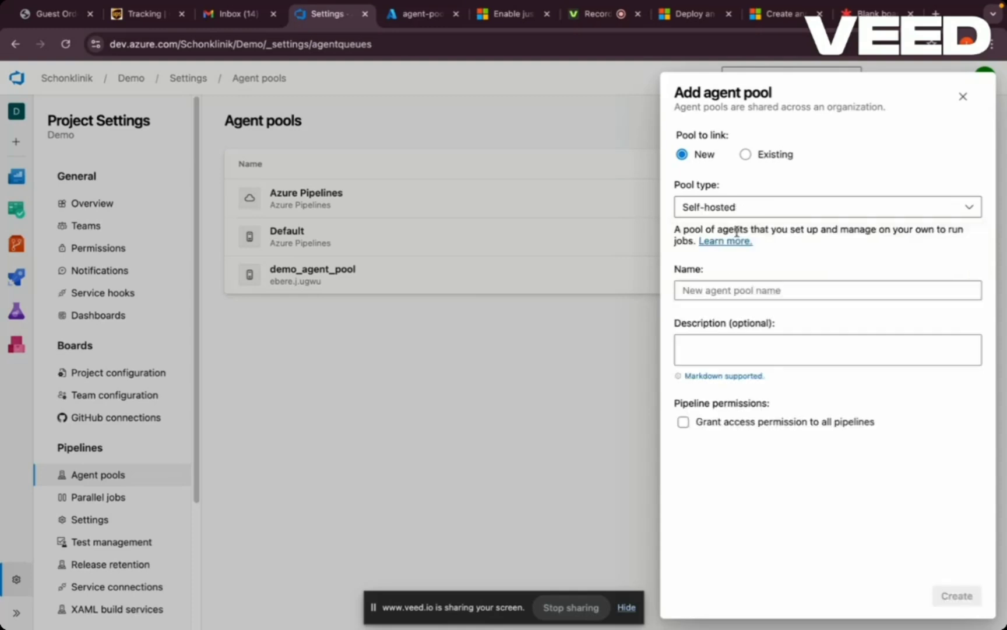
click(725, 289)
text(de)
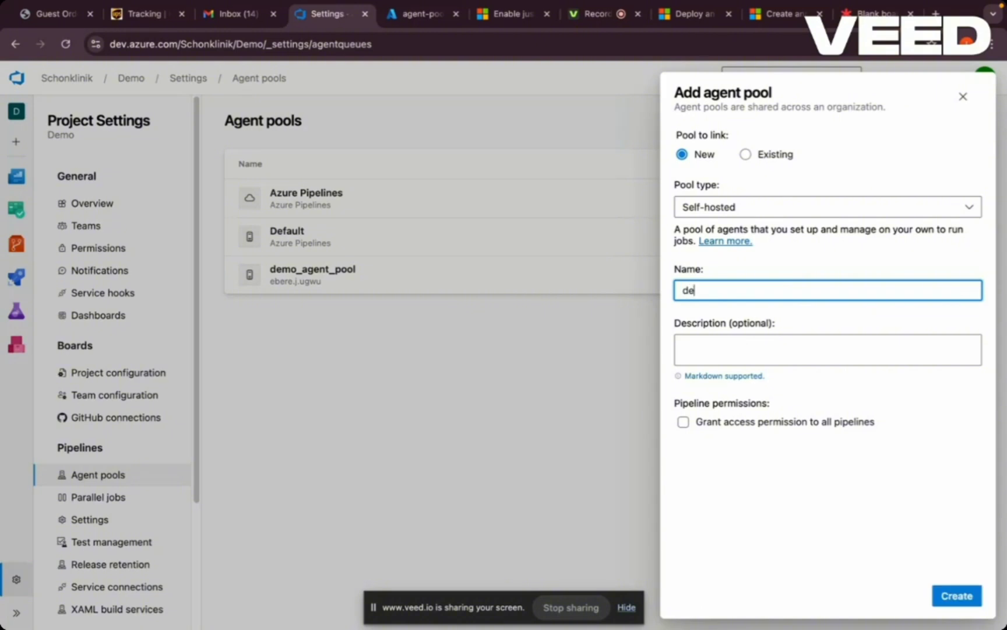
text(v-age)
key(BackSpace)
text(_agent_pool)
- Describe the pool as Demo, grant access permission to all pipelines, and create the pool
click(719, 348)
text(Demo)
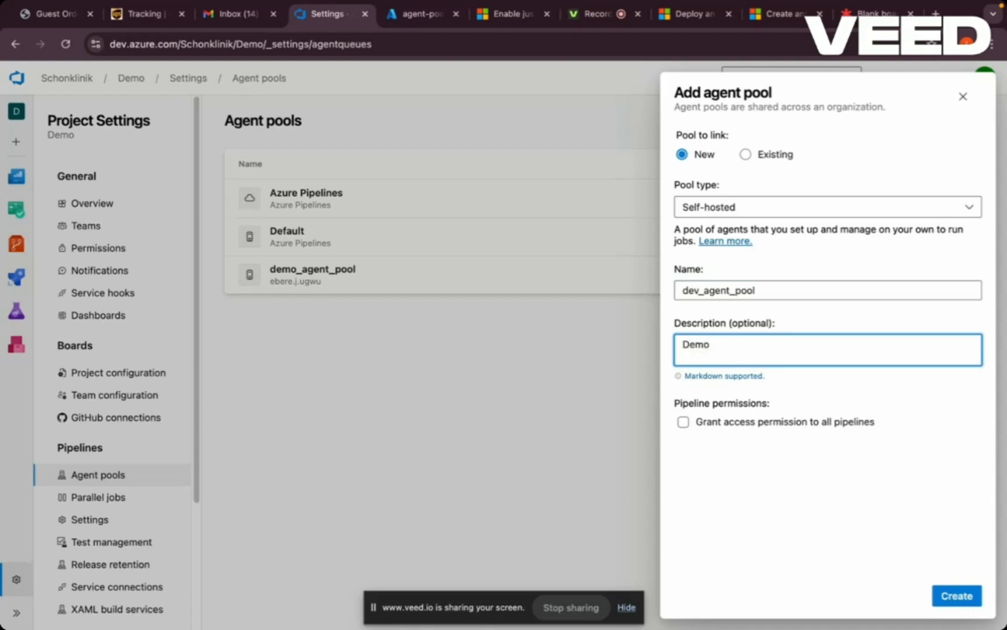
click(683, 422)
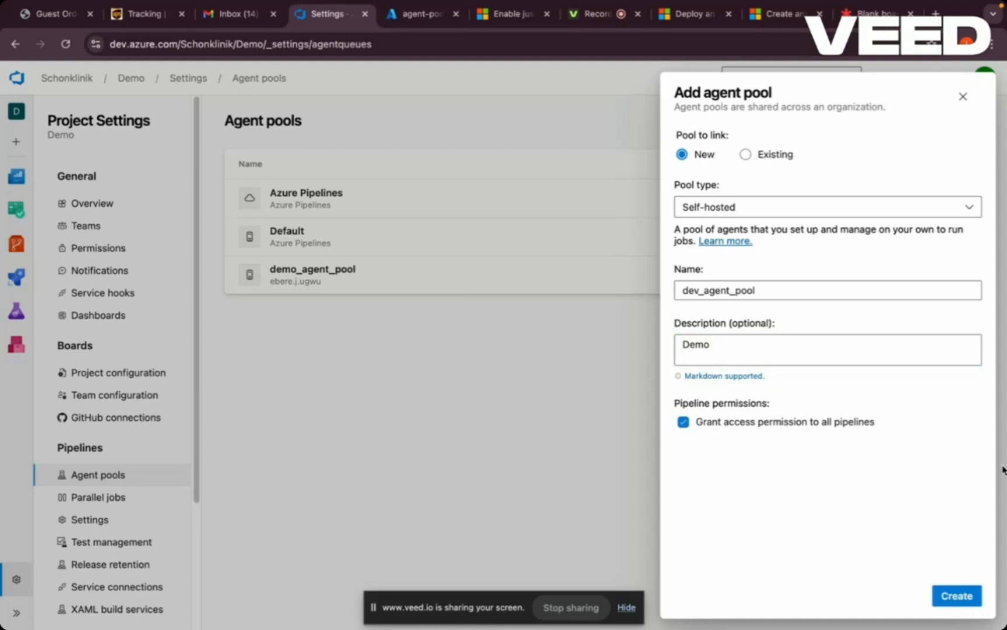
click(955, 596)
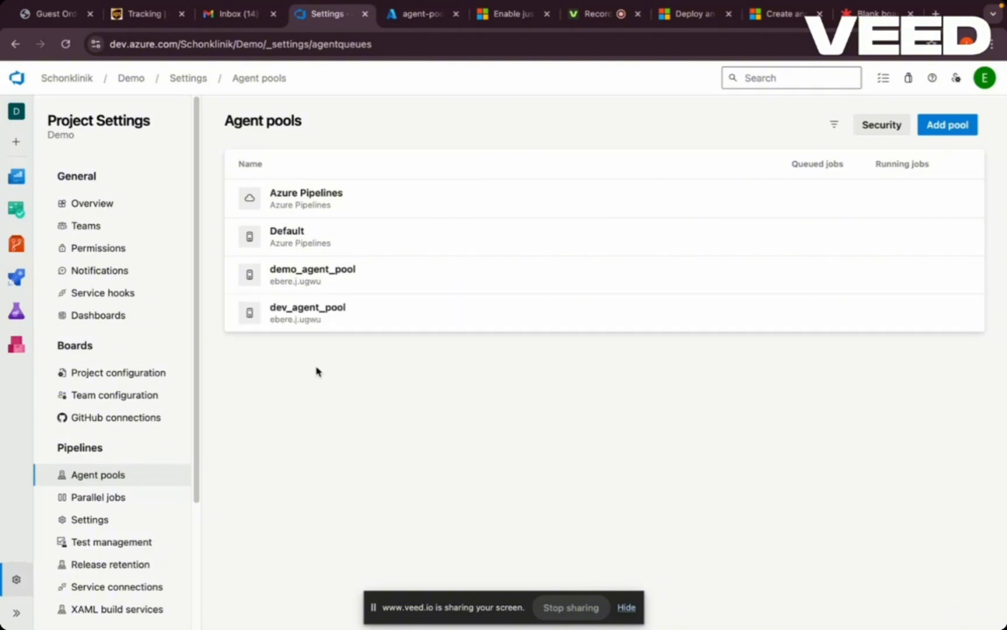
- Open the agents of dev_agent_pool and display the Linux x64 setup instructions for a new agent
click(315, 321)
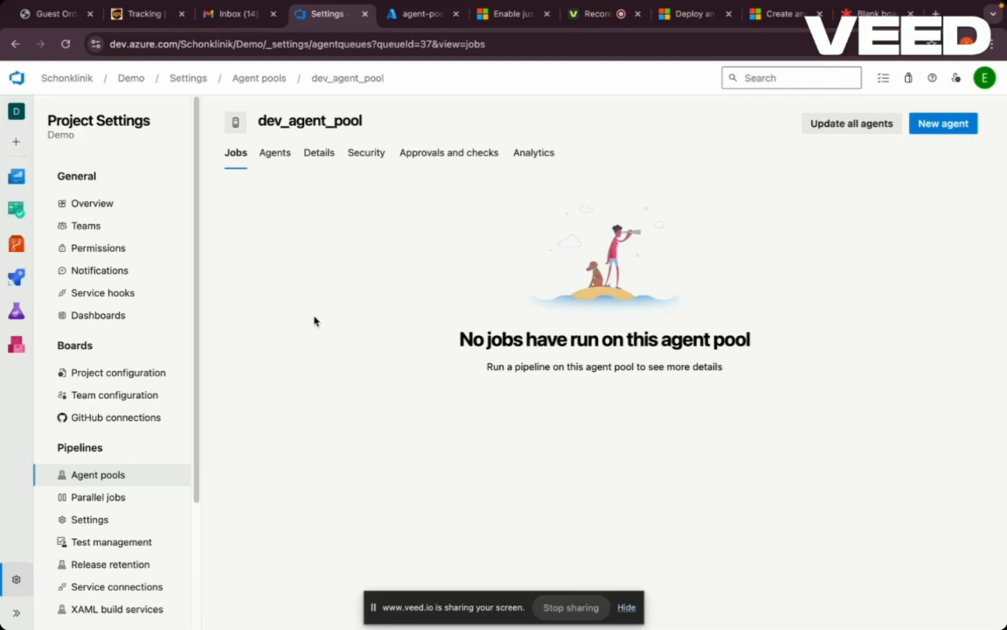
click(275, 154)
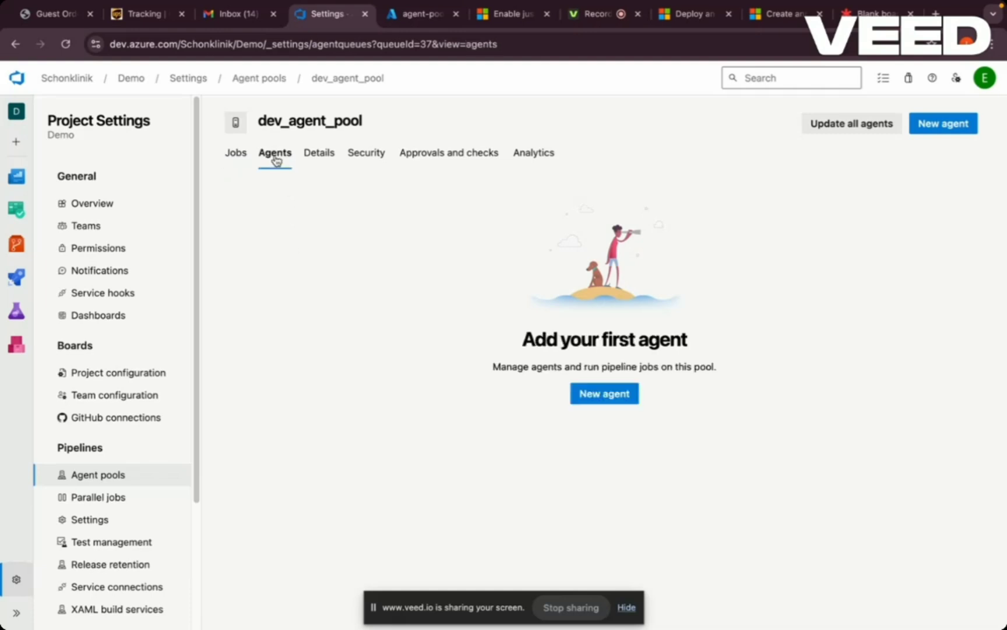
click(947, 127)
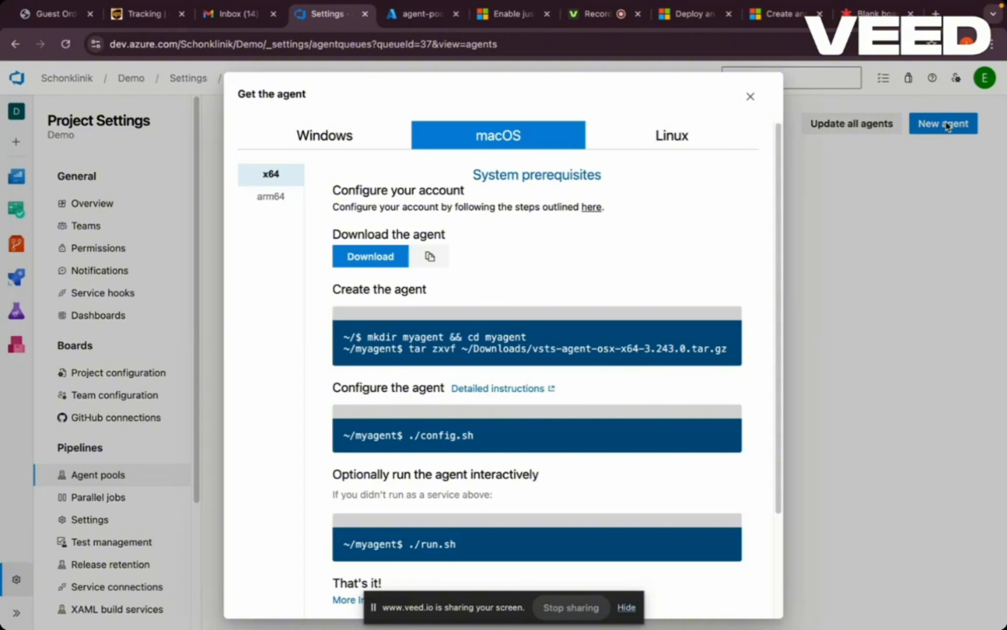
click(675, 144)
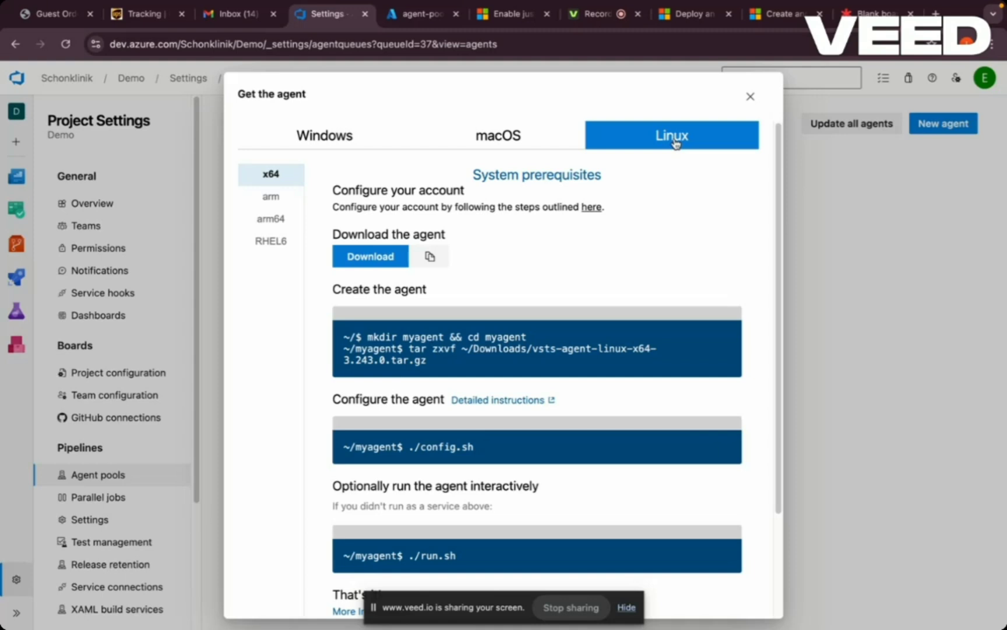
- Switch to the Azure portal and start creating a new Azure virtual machine
click(406, 22)
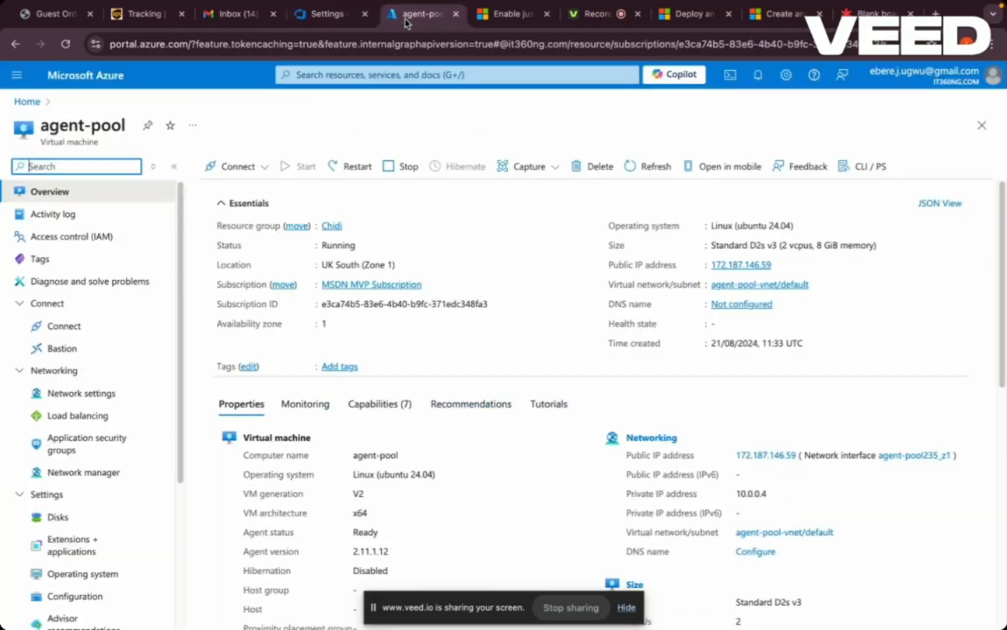
click(25, 104)
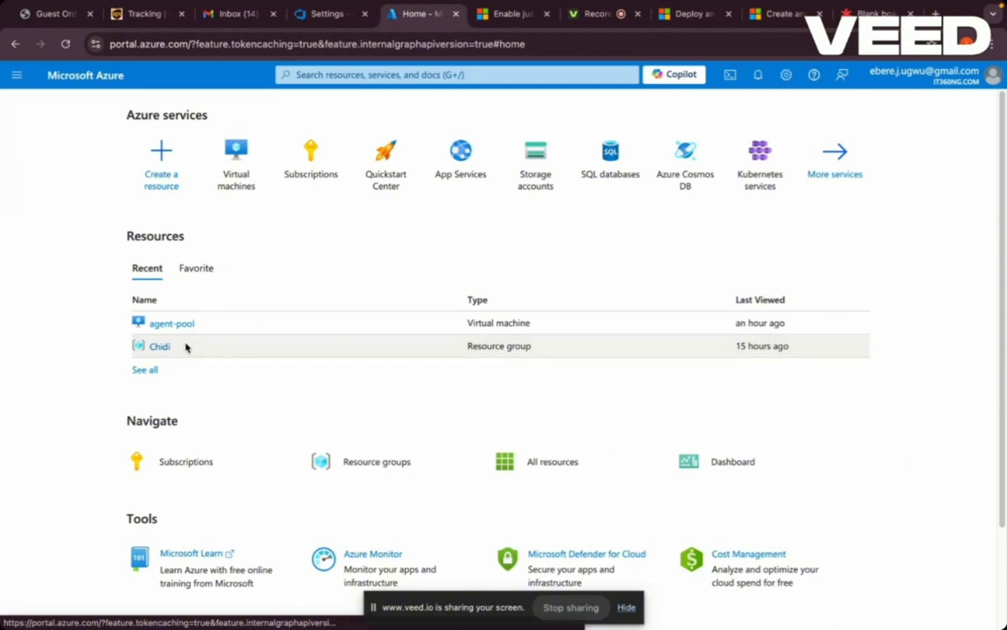
click(236, 181)
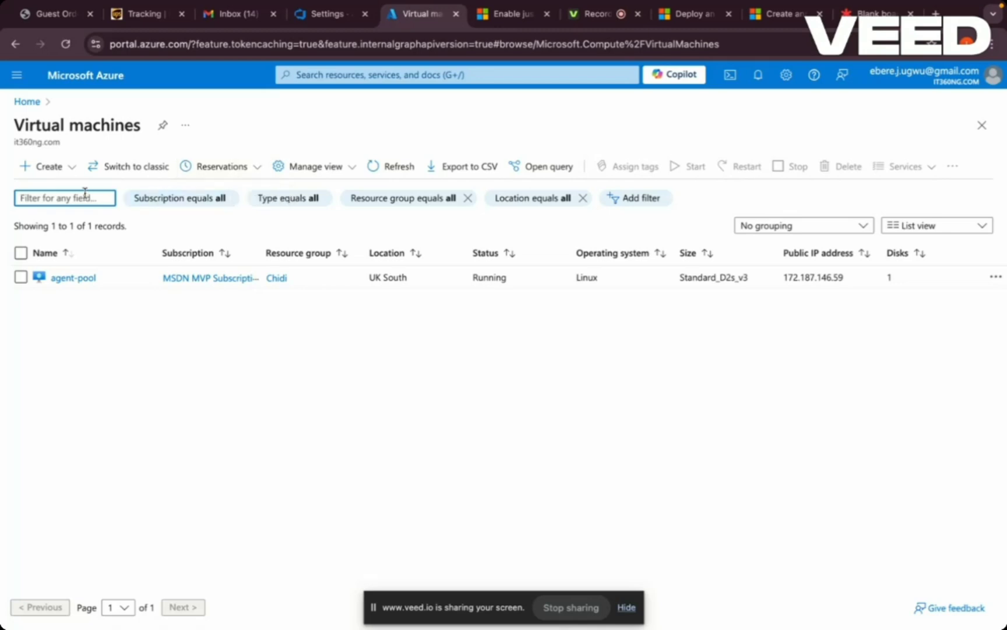
click(44, 170)
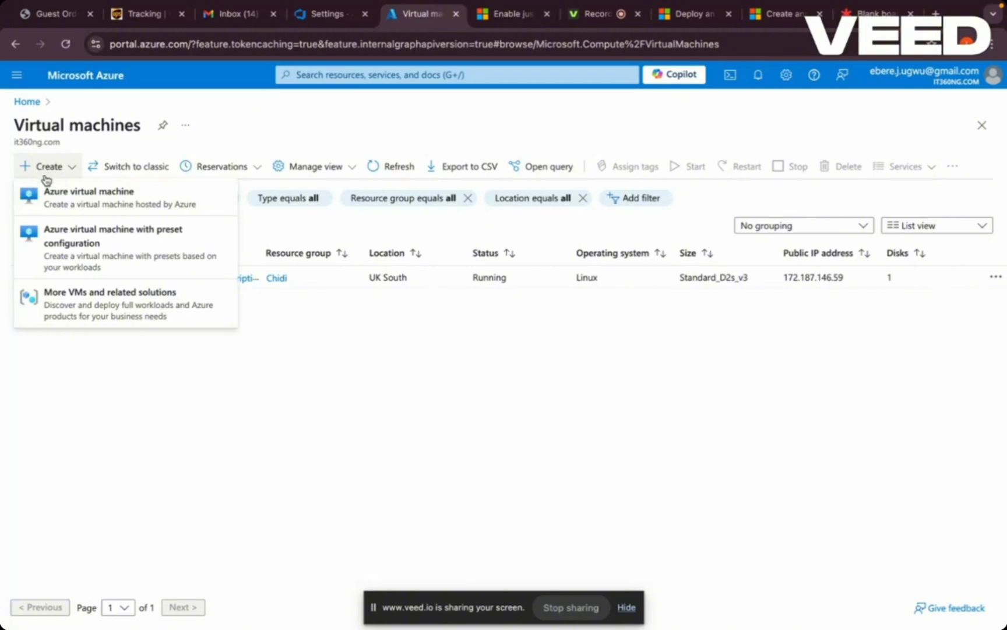
click(53, 197)
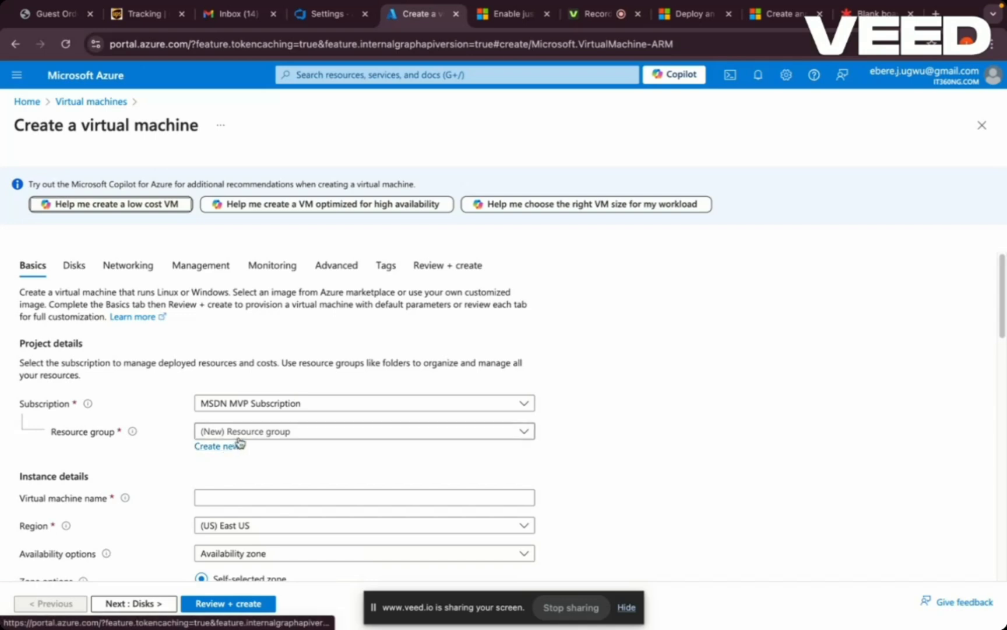
- Assign the virtual machine to the existing resource group and name it test
click(266, 432)
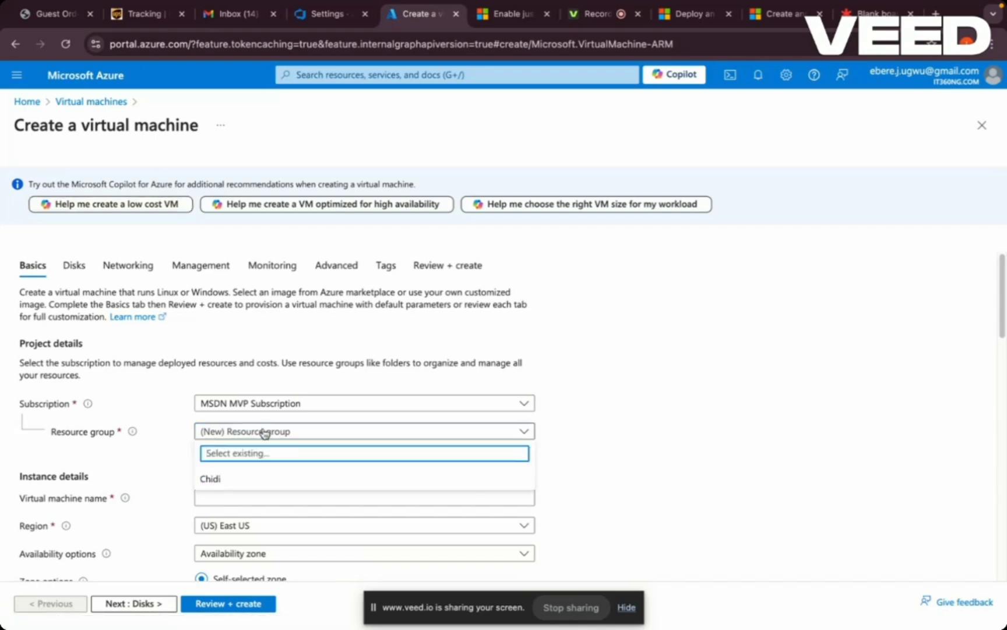
click(221, 478)
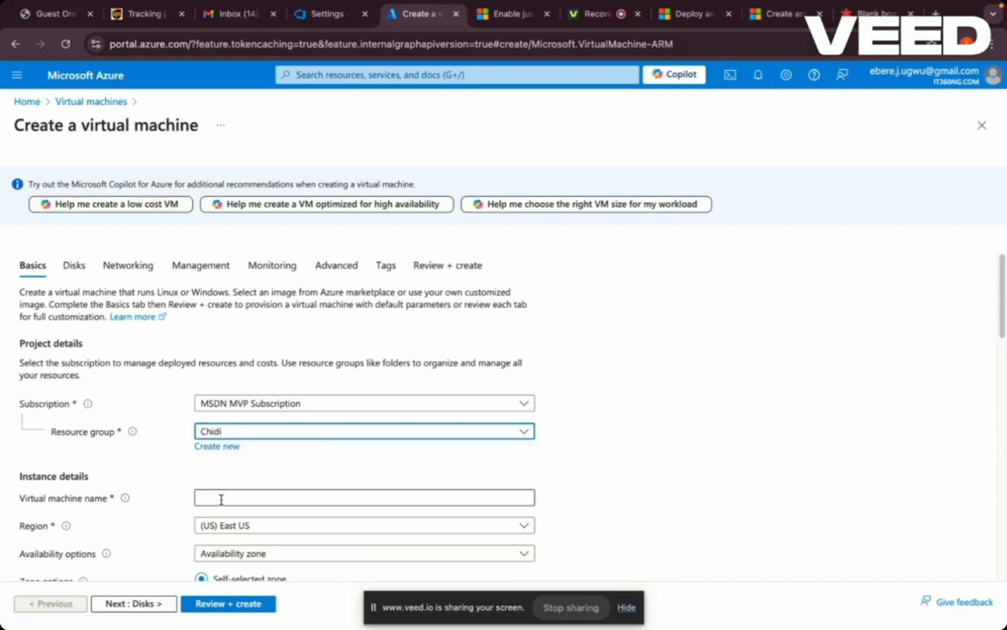
click(221, 499)
text(test)
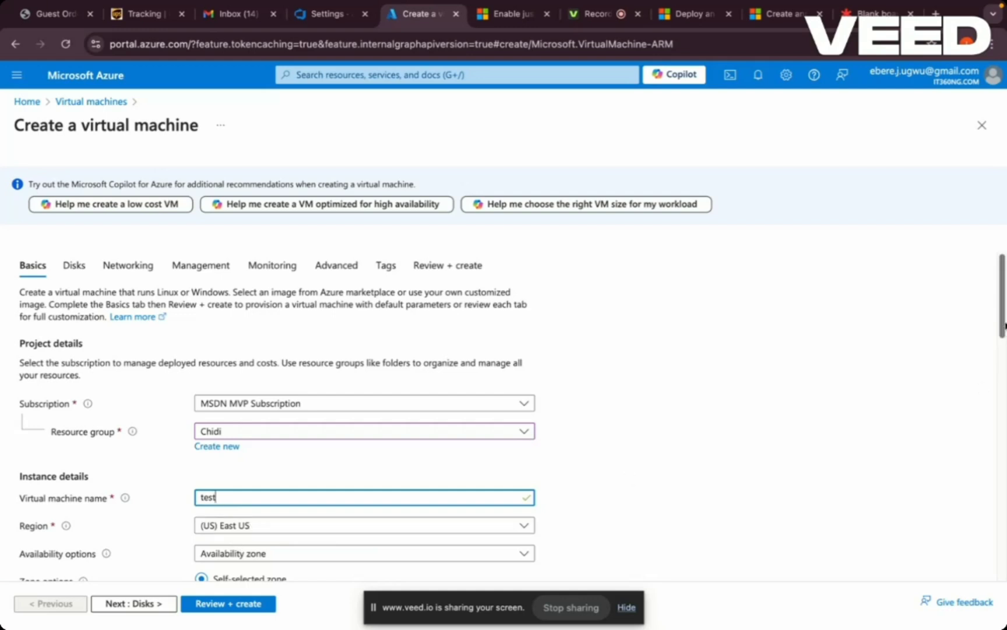
- Review the operating system images offered for the virtual machine, then close the list
drag(1004, 326, 1003, 396)
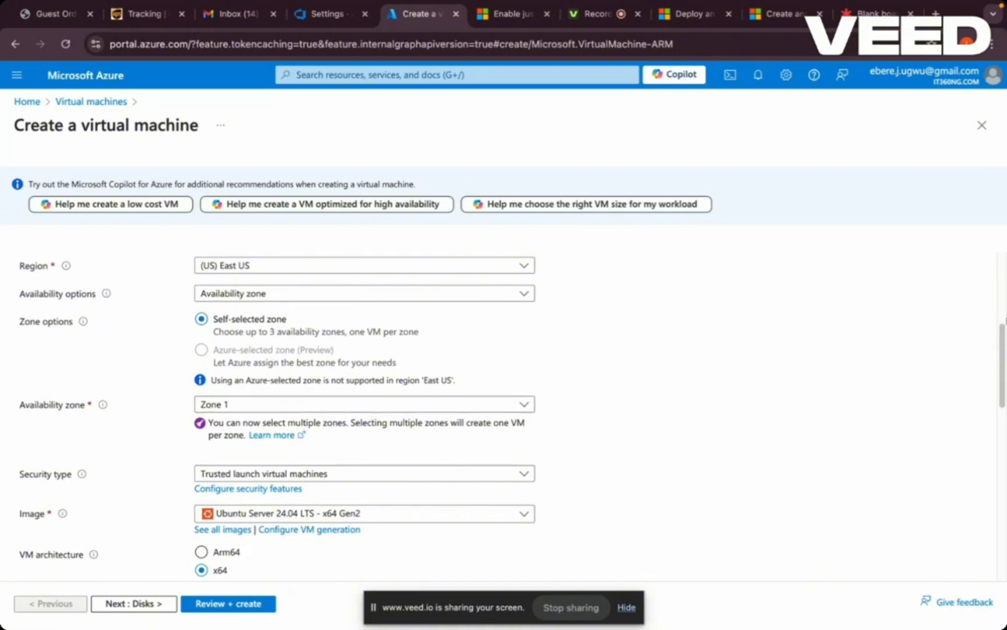
drag(1003, 337, 1003, 377)
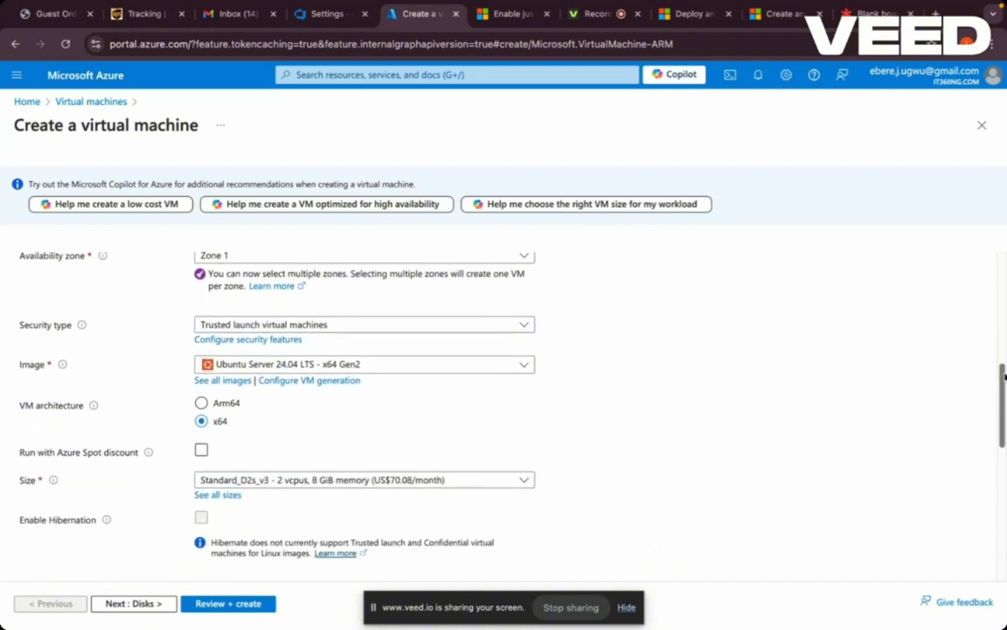
click(524, 366)
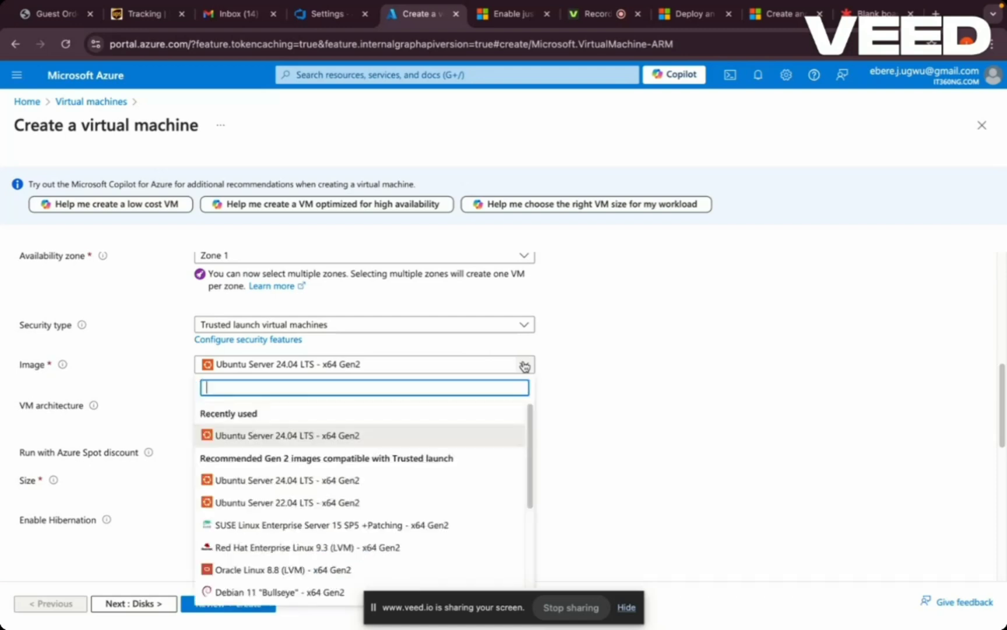
drag(531, 414, 537, 382)
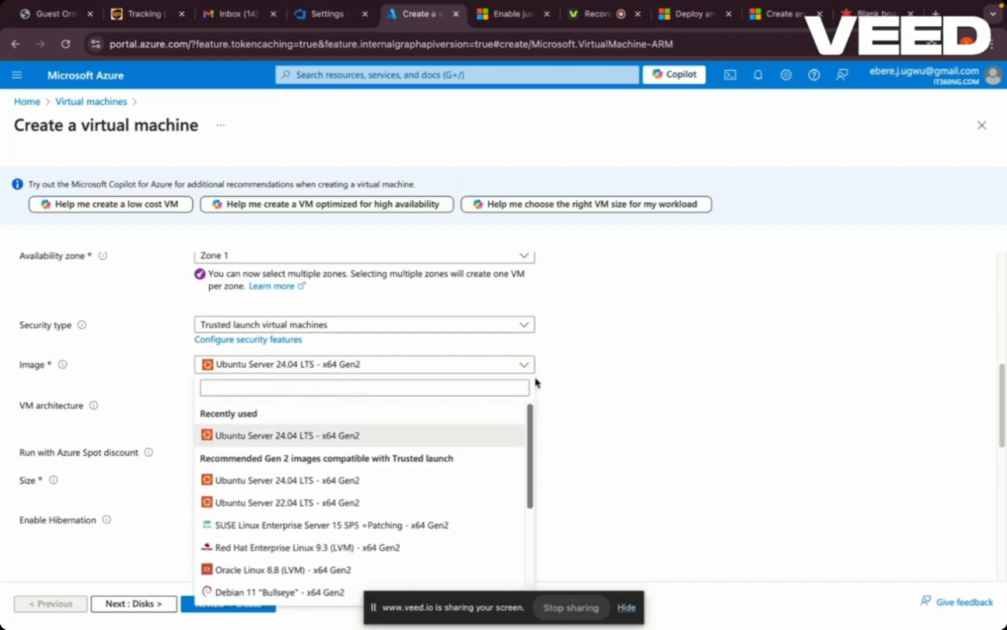
click(437, 366)
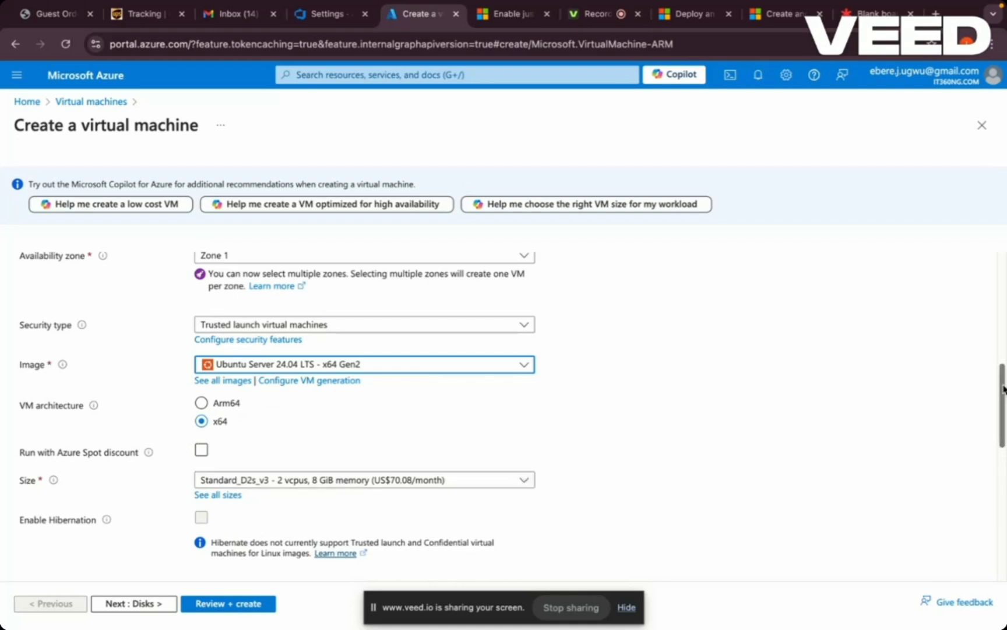
- Browse all available virtual machine sizes and select D2s_v3 for the new machine
drag(1003, 389, 1002, 438)
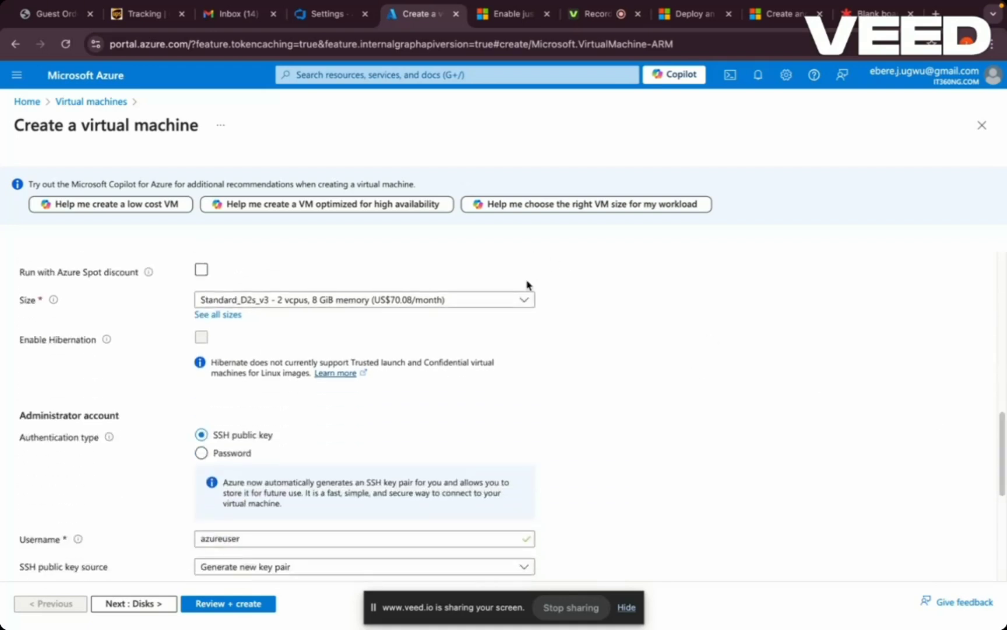
click(529, 301)
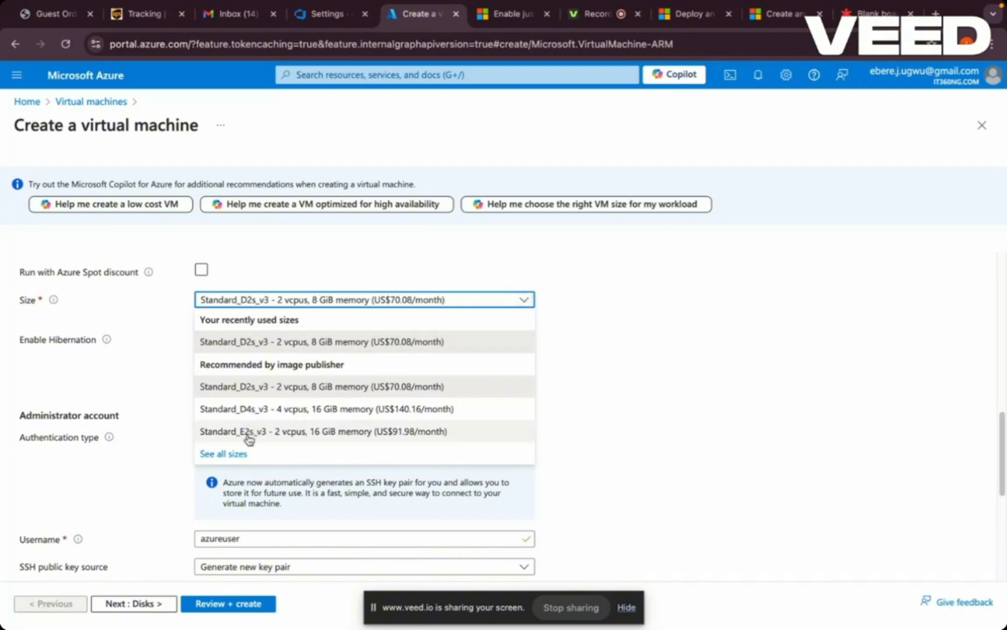
click(238, 455)
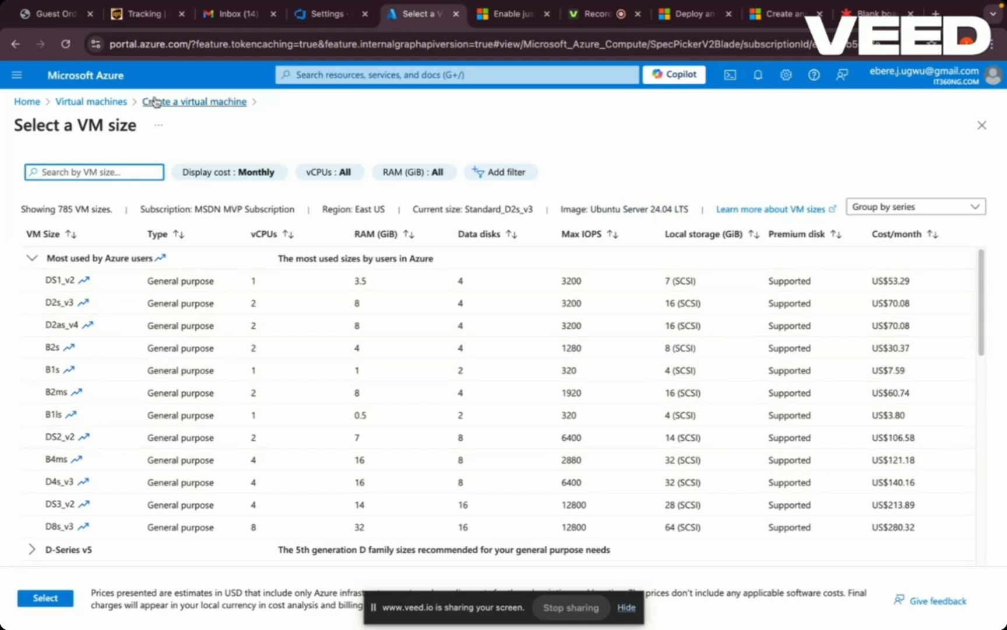
click(16, 47)
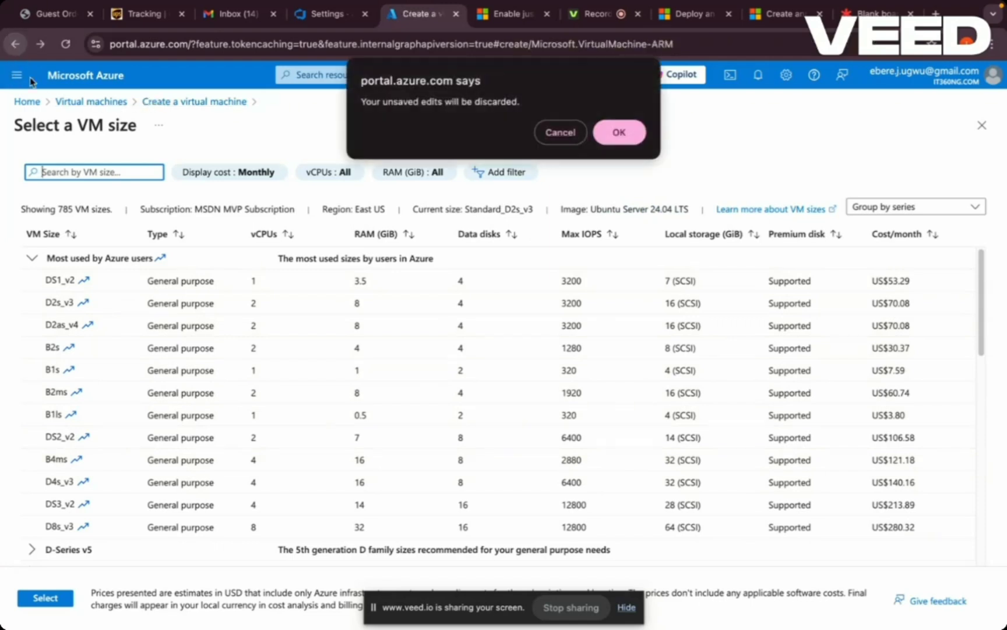
click(560, 133)
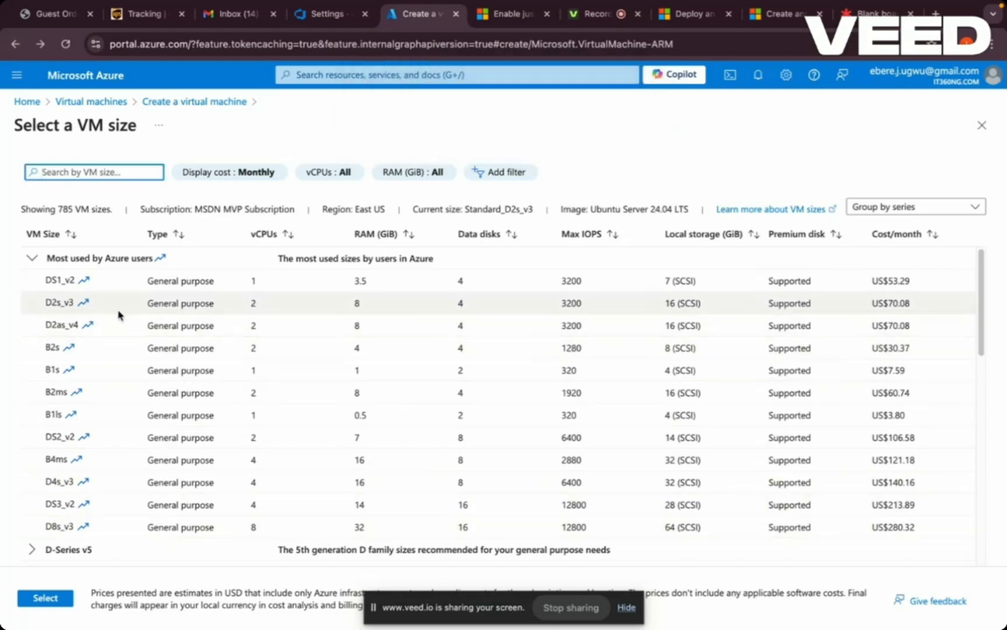
click(71, 296)
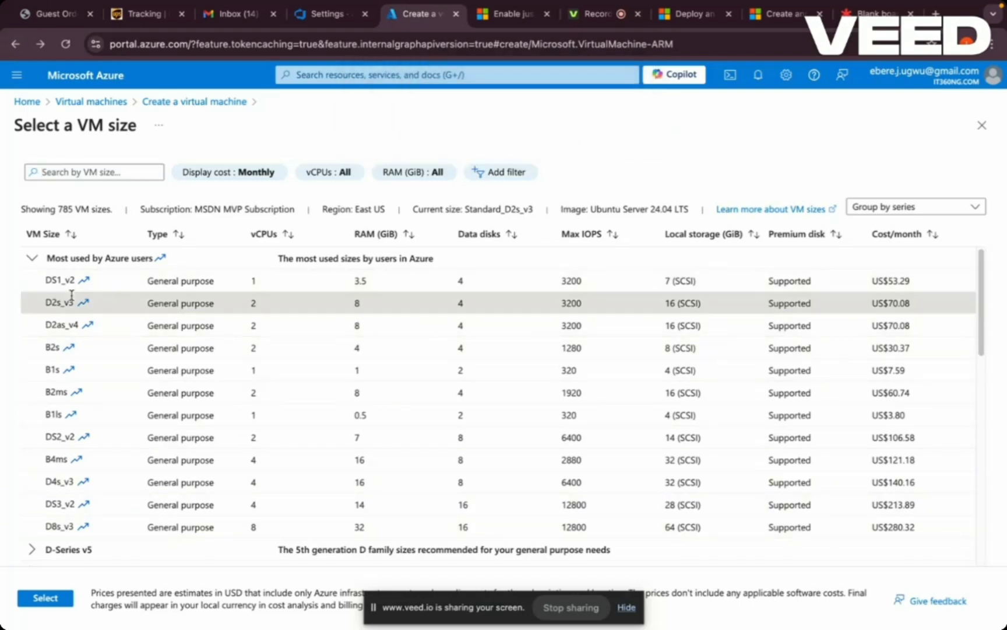
click(57, 597)
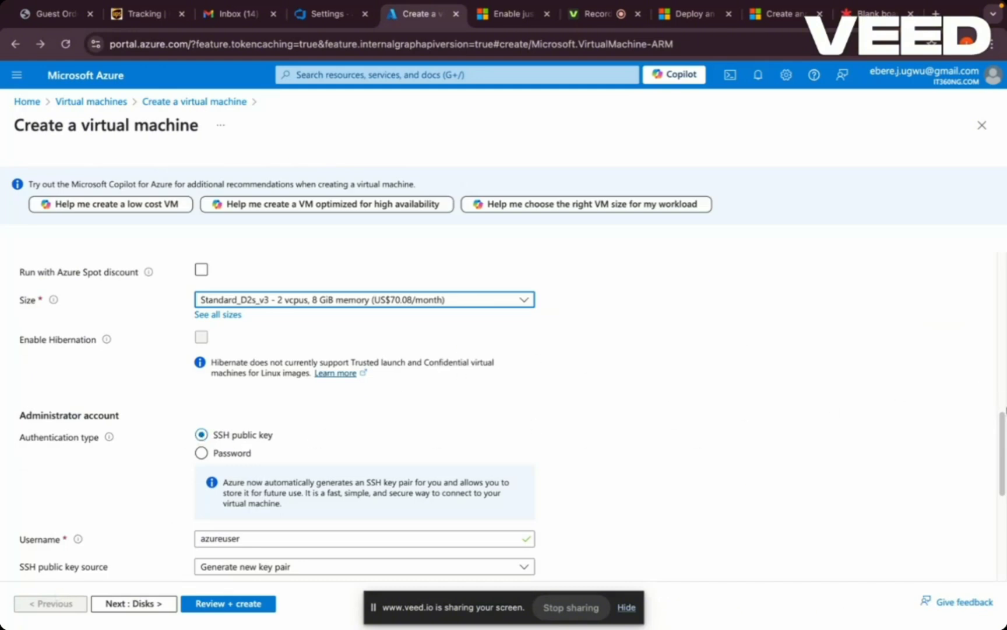
- Review the new virtual machine's administrator account, inbound port, disk and networking settings
drag(1005, 408, 1001, 449)
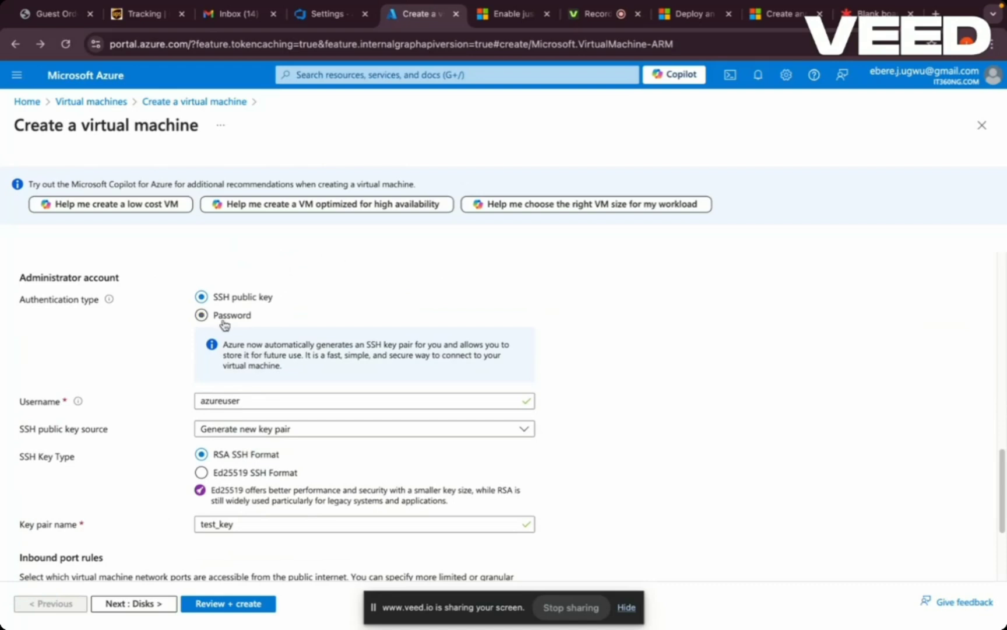
click(229, 399)
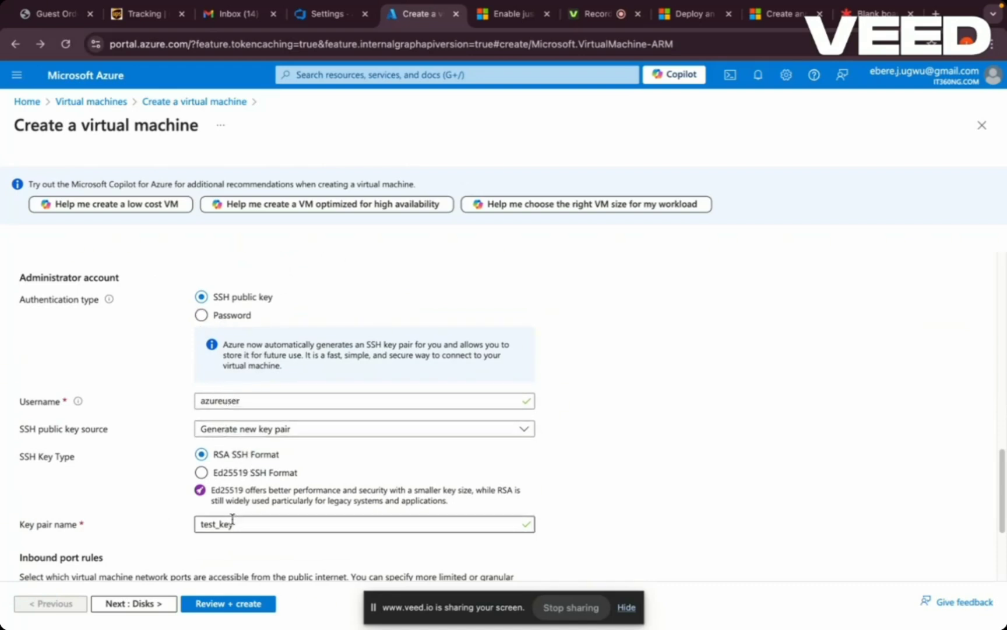
drag(1003, 479, 1002, 525)
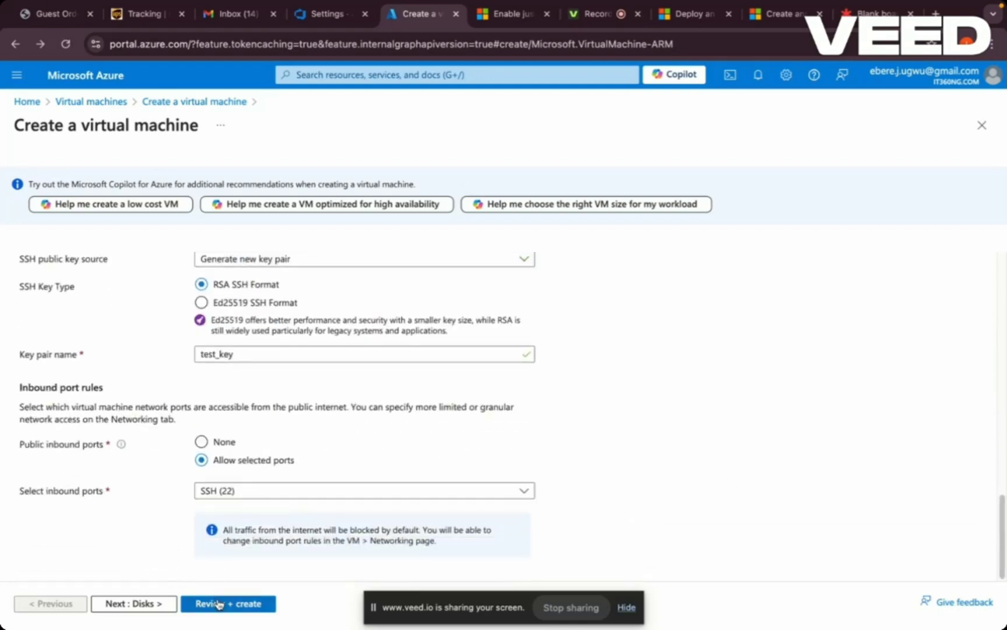
click(136, 604)
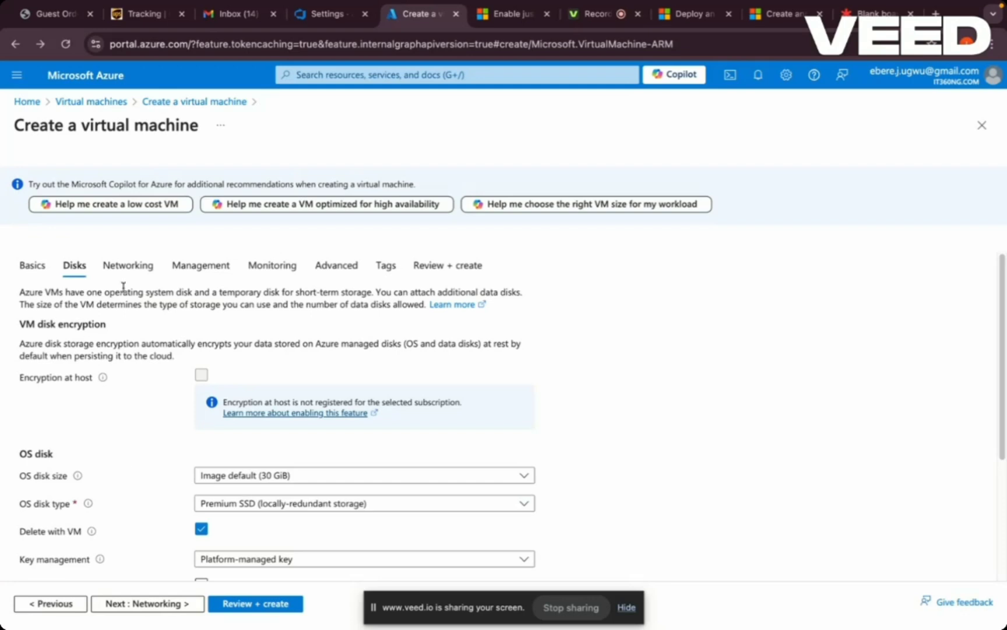
click(129, 265)
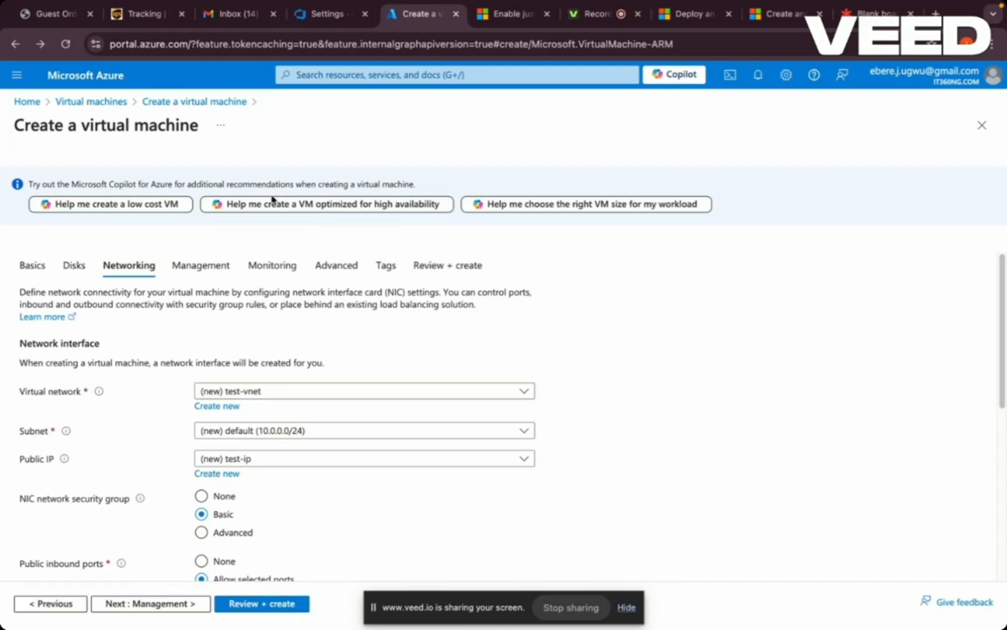
- Leave the creation form and open the Native SSH connection instructions for the existing agent-pool virtual machine
click(87, 106)
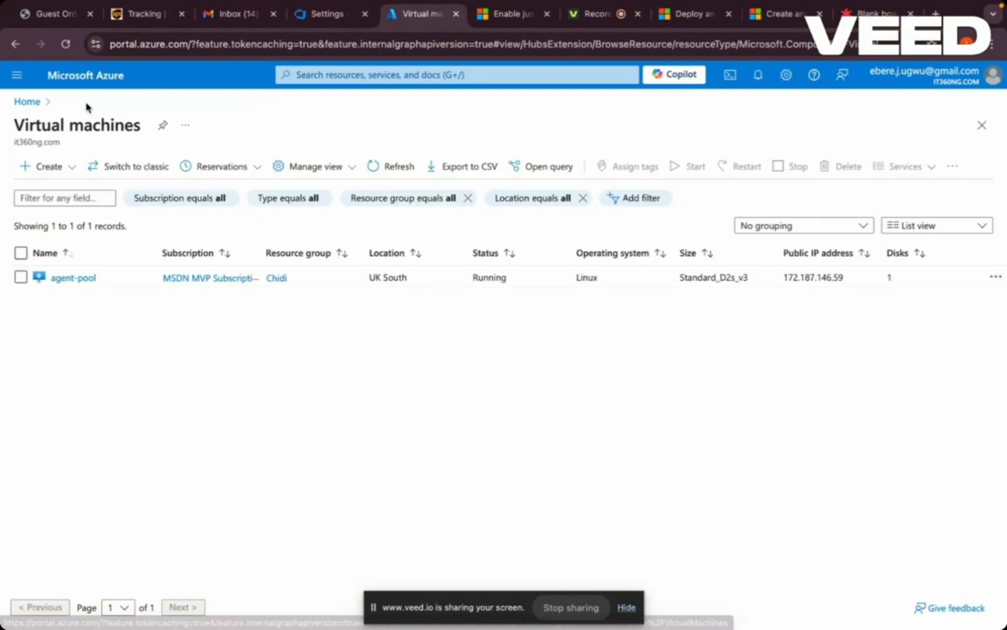
click(73, 278)
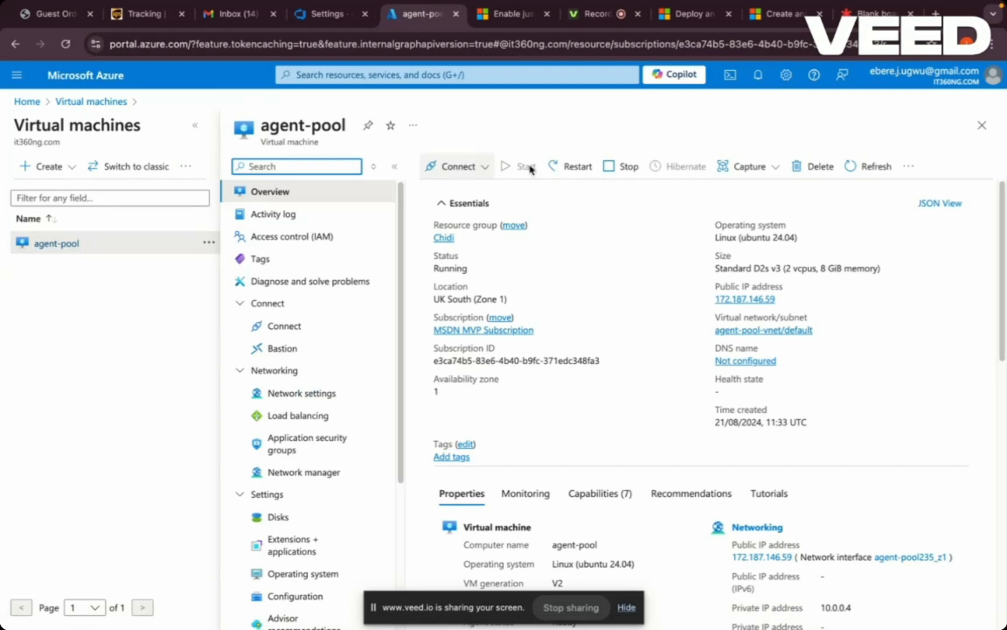
click(487, 172)
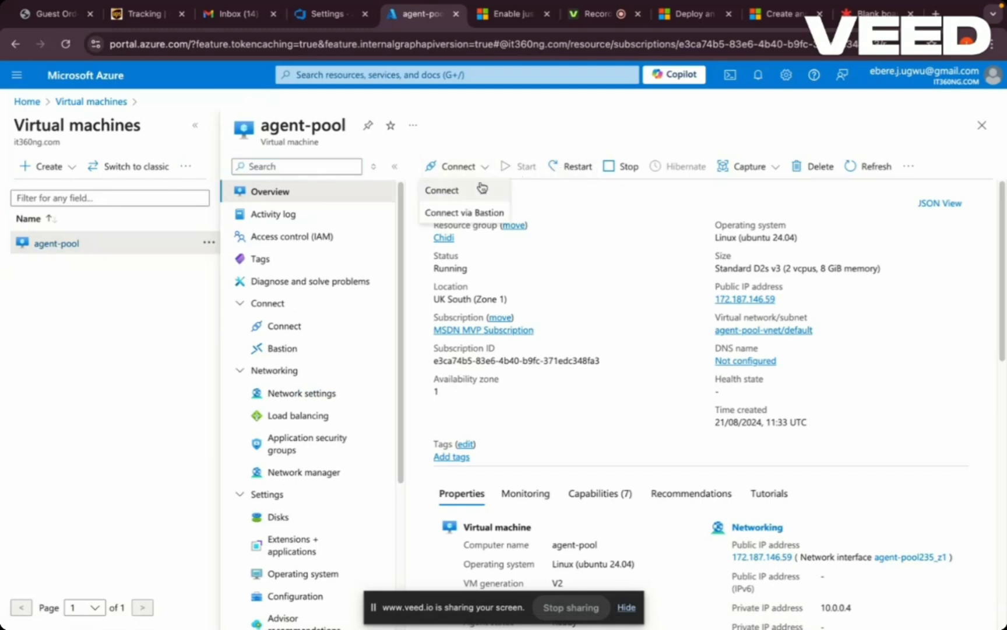
click(473, 194)
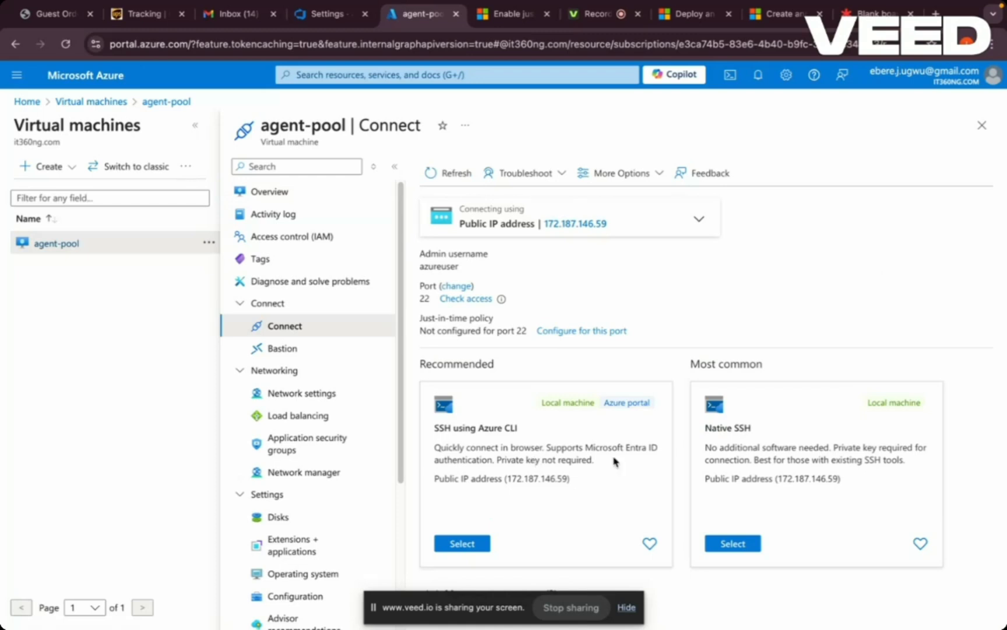
click(736, 544)
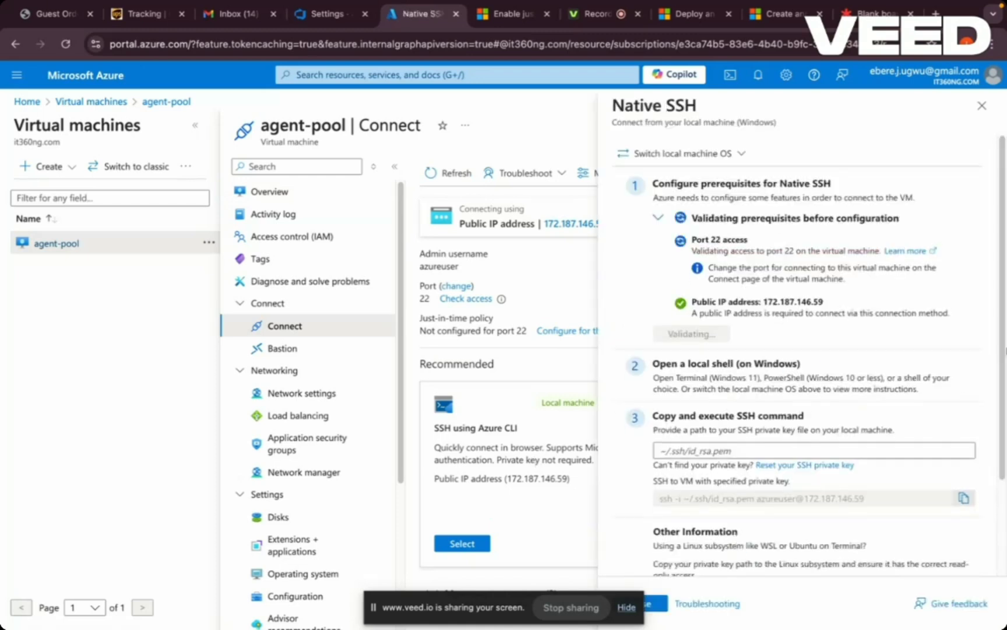
scroll(1004, 404, down, 2)
scroll(1004, 404, down, 1)
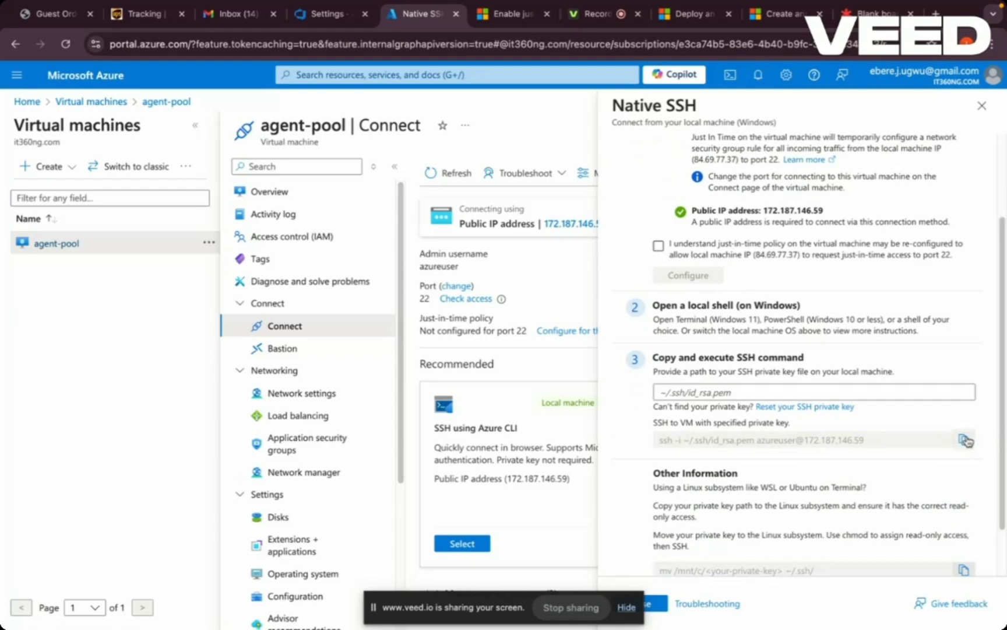
mouse_move(402, 593)
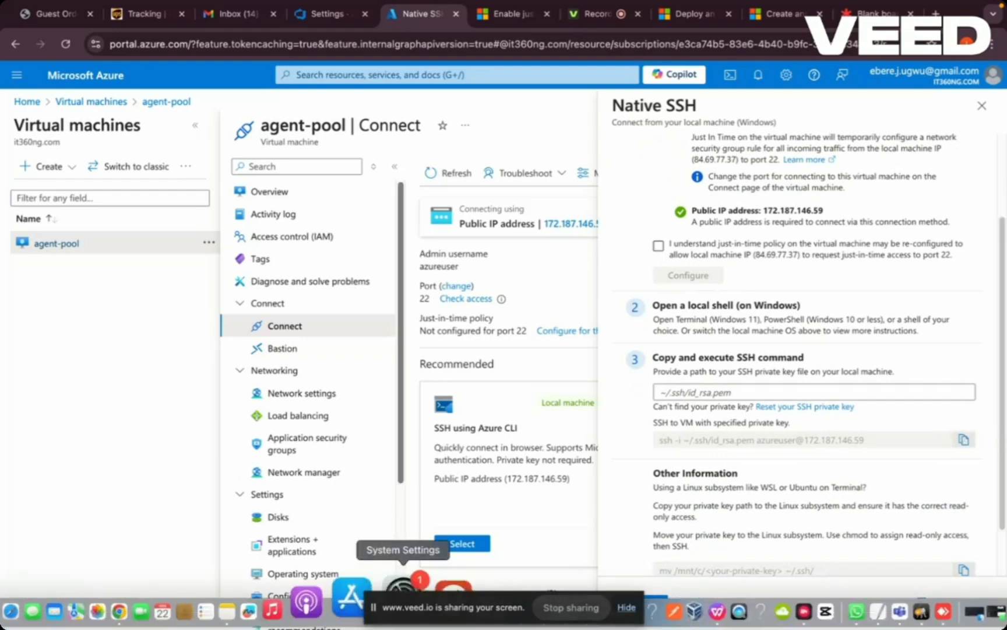
click(435, 612)
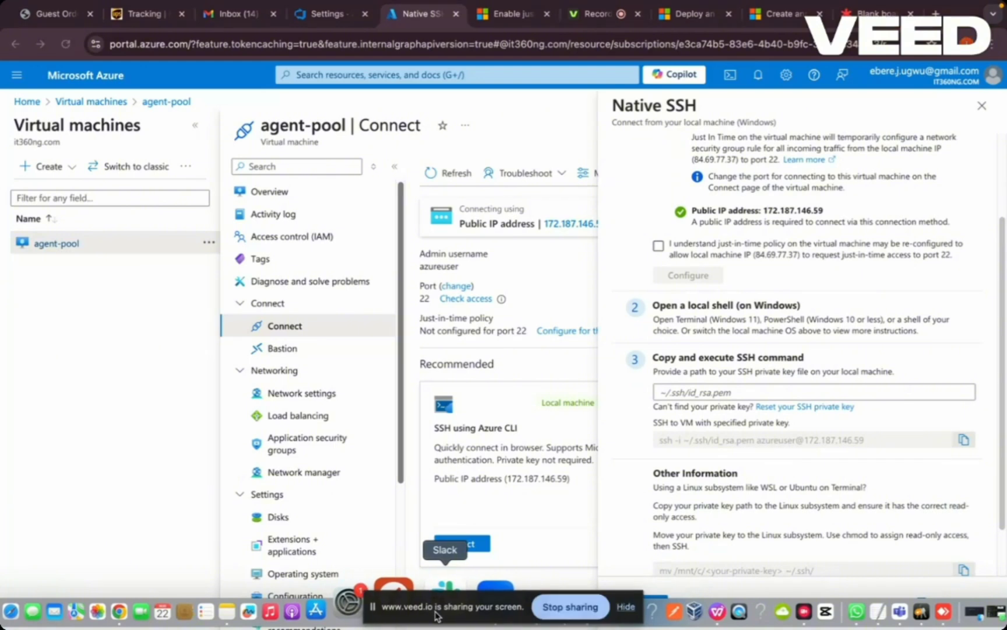
drag(436, 615, 666, 621)
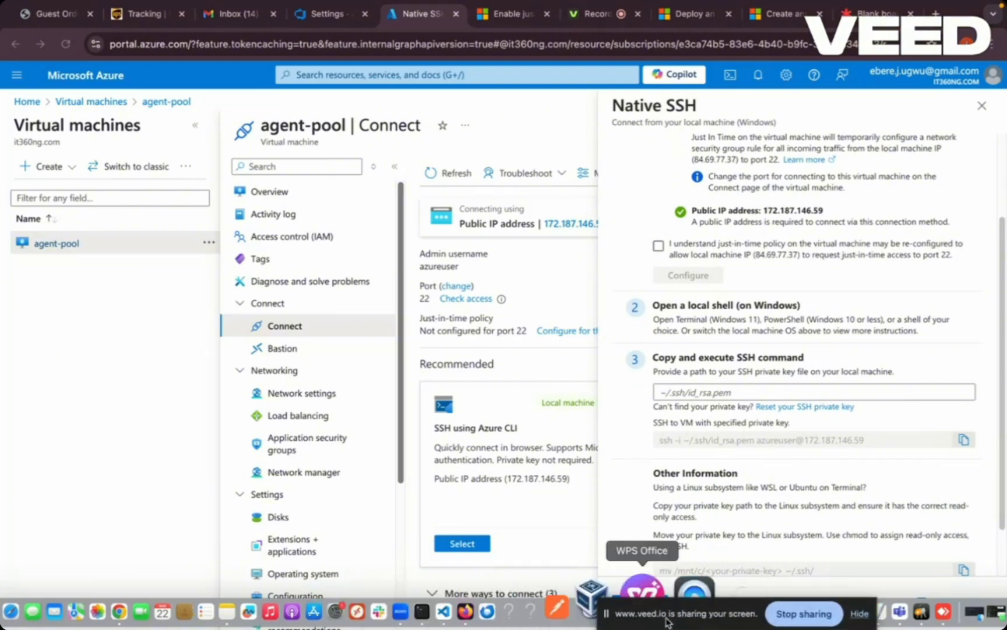
click(483, 612)
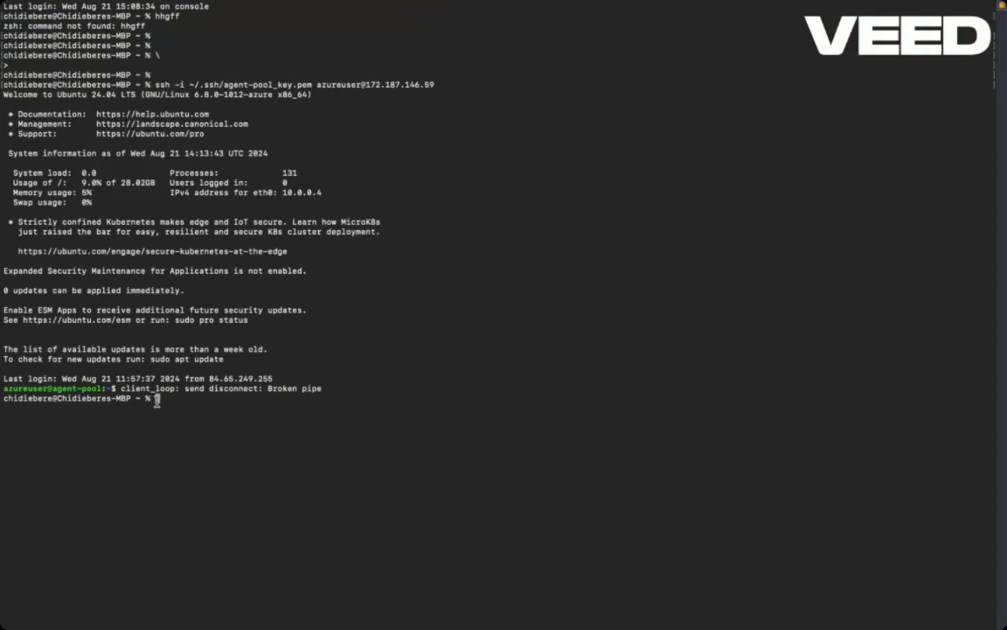
key(Up)
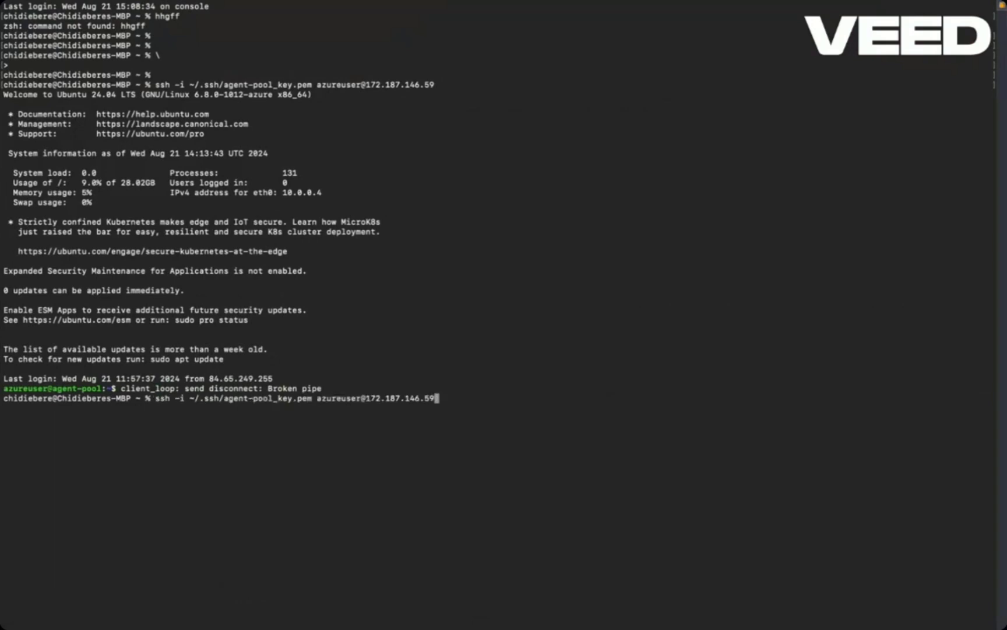
key(Return)
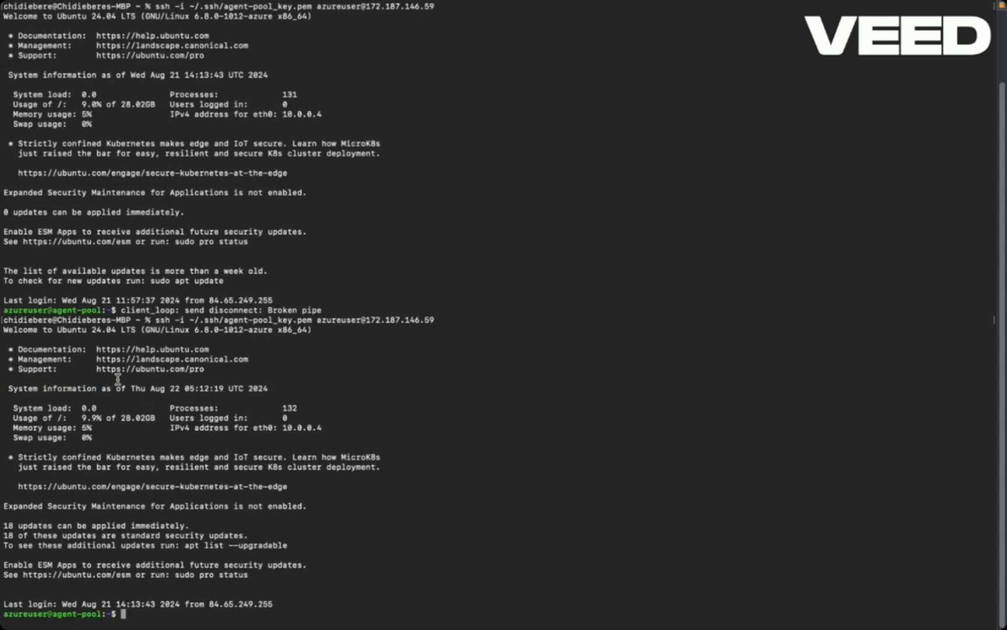
- Switch back to Azure DevOps in the browser and copy the download URL of the Linux x64 agent
mouse_move(225, 626)
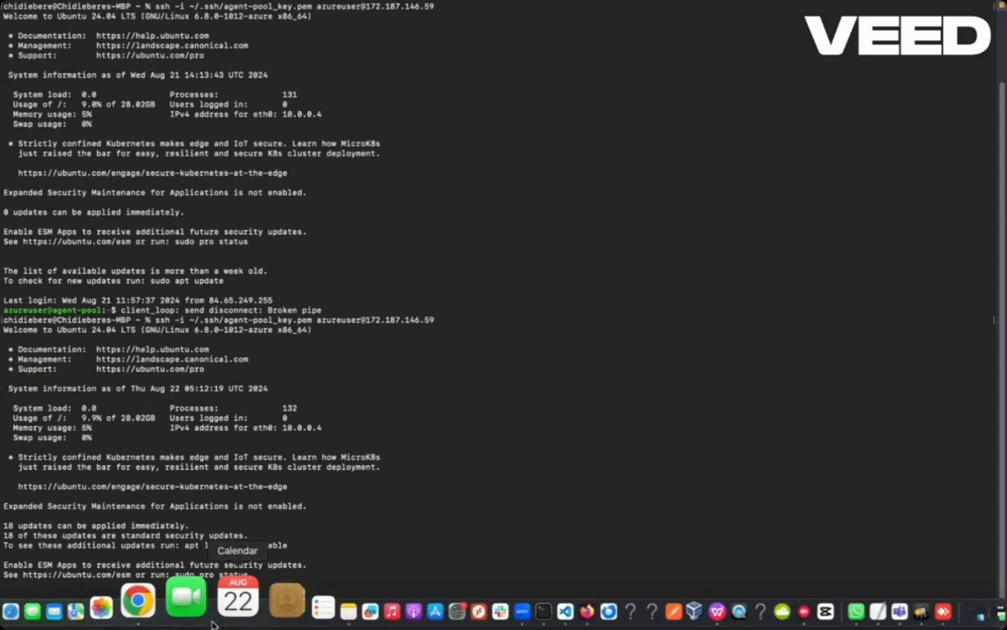
click(178, 617)
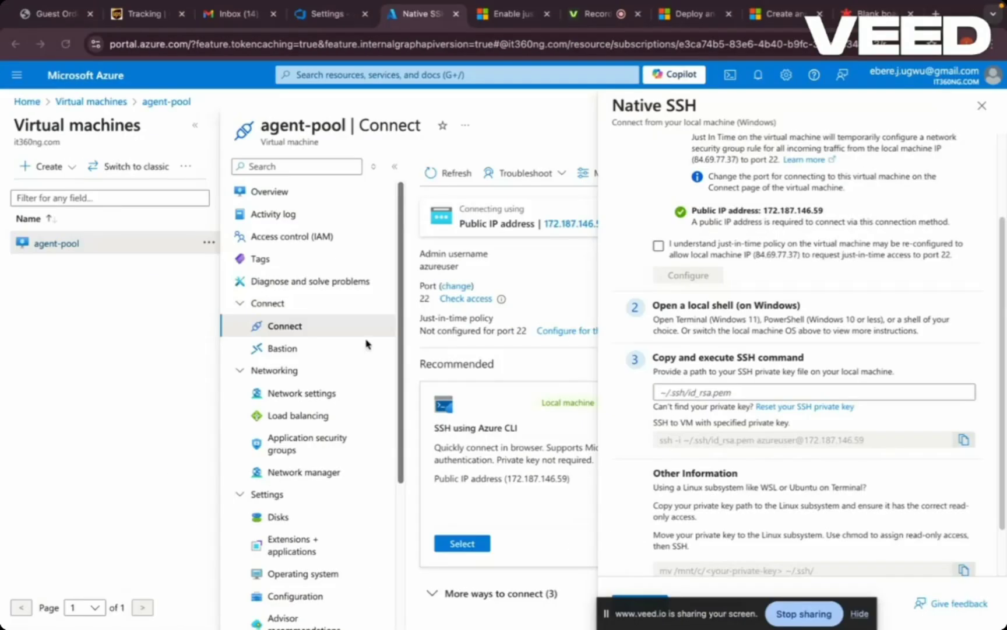
click(320, 22)
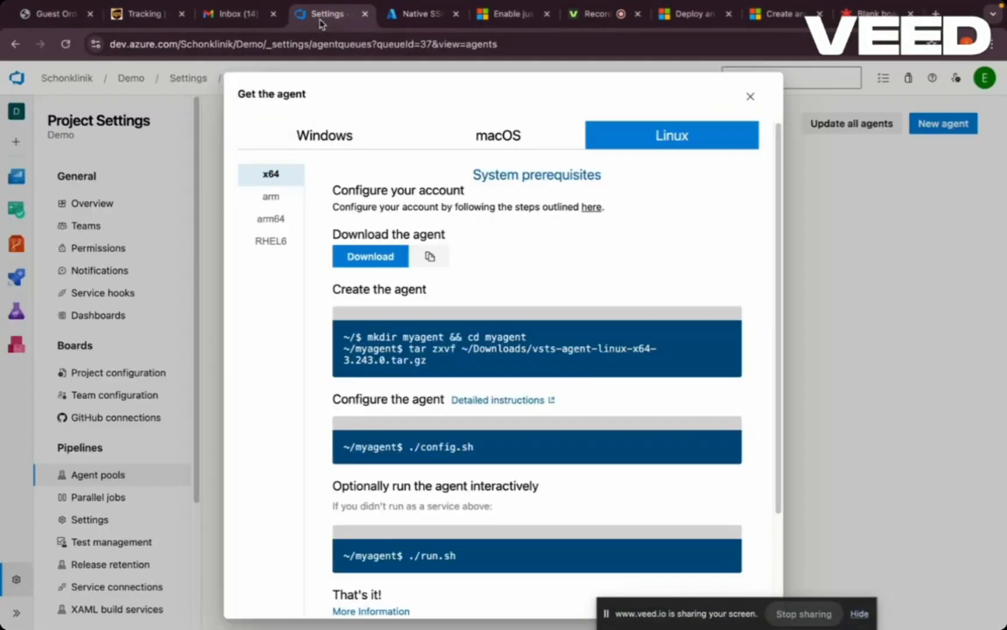
click(431, 257)
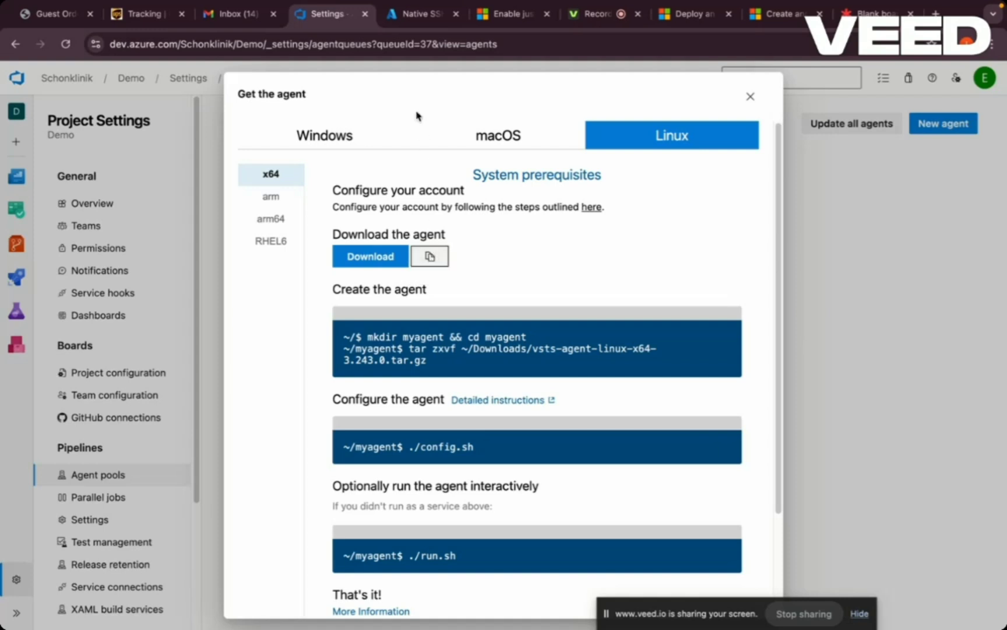
- Return to the terminal and create a directory named demo_agent on the virtual machine
mouse_move(373, 622)
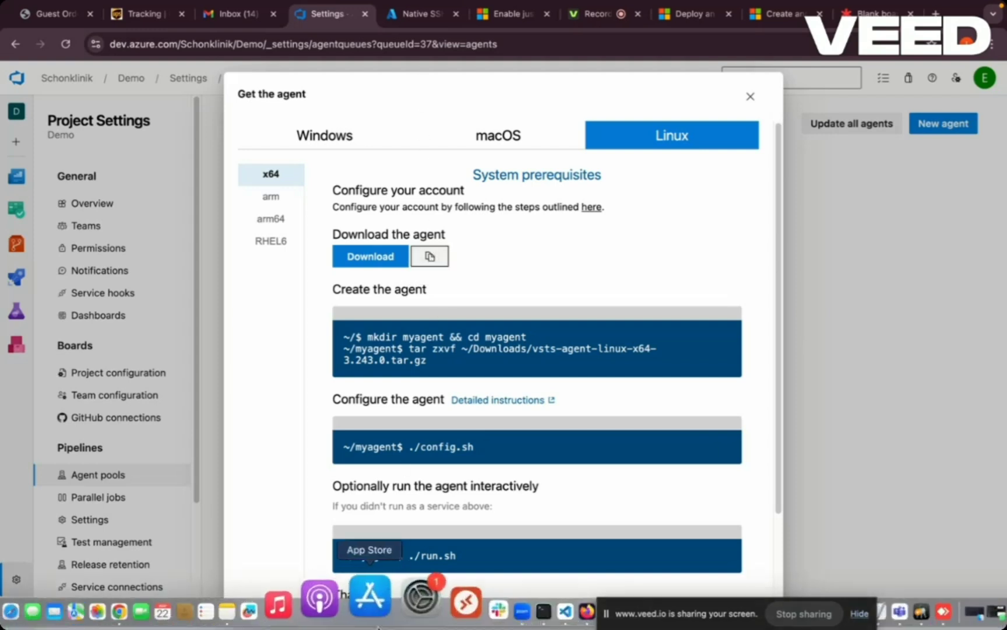
click(483, 606)
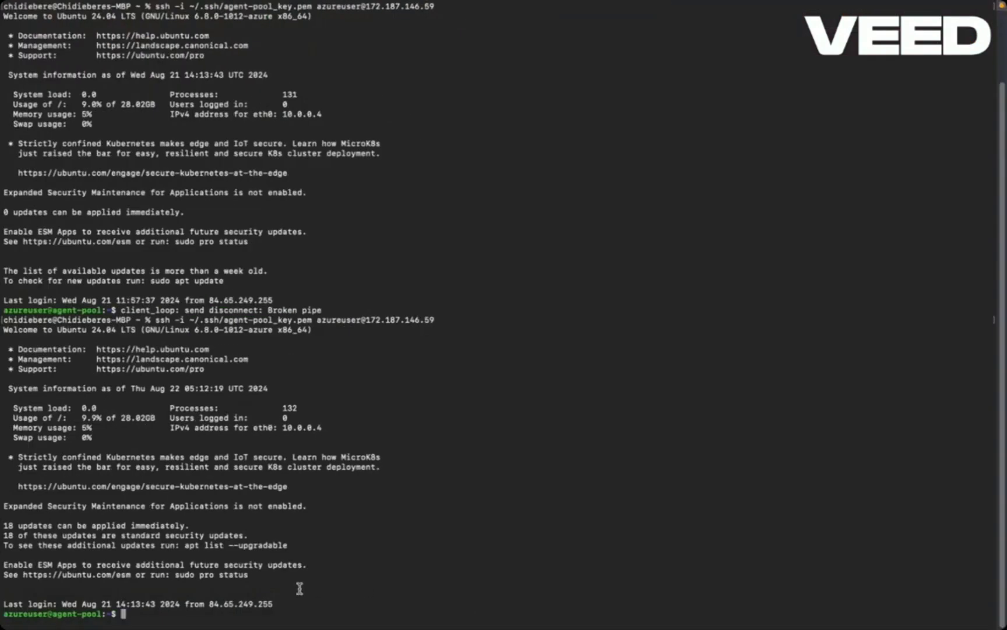
text(mkdir demo_agent)
key(Return)
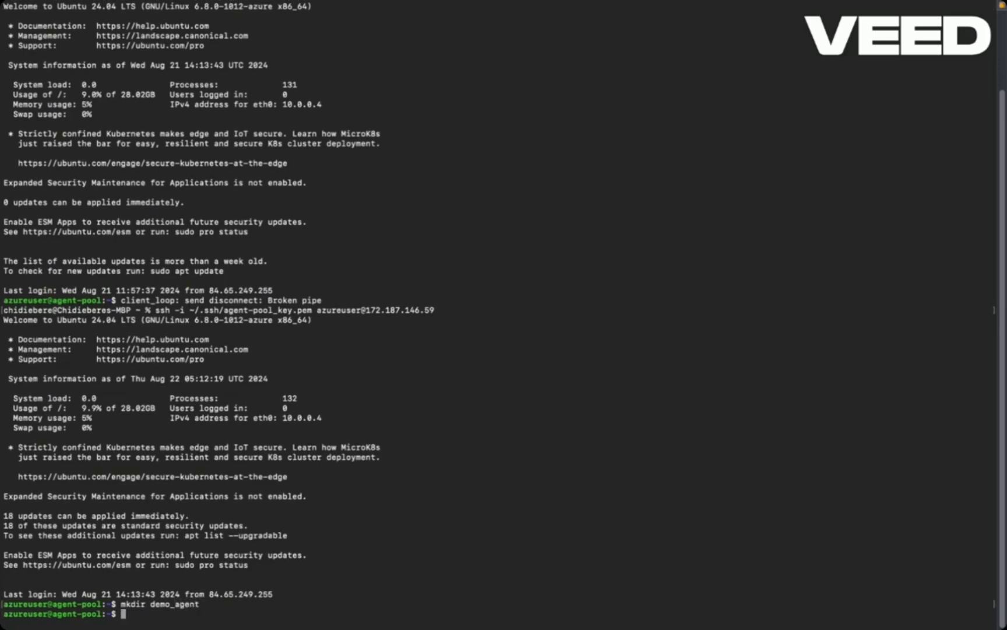
- Change into the demo_agent directory and list its contents with ls -la
text(cd demo_agent)
key(Return)
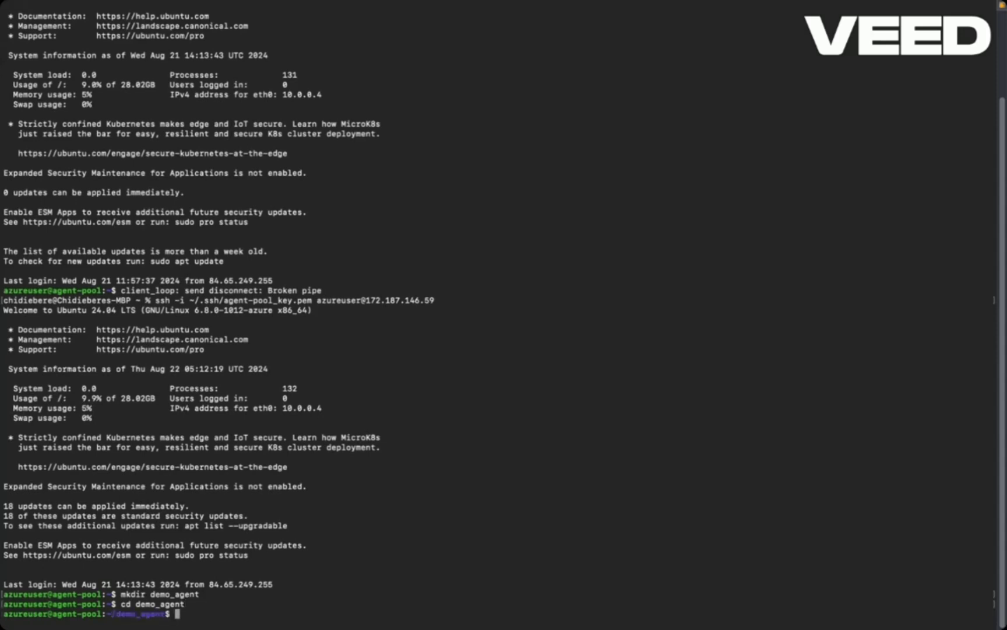
text(ls -la)
key(Return)
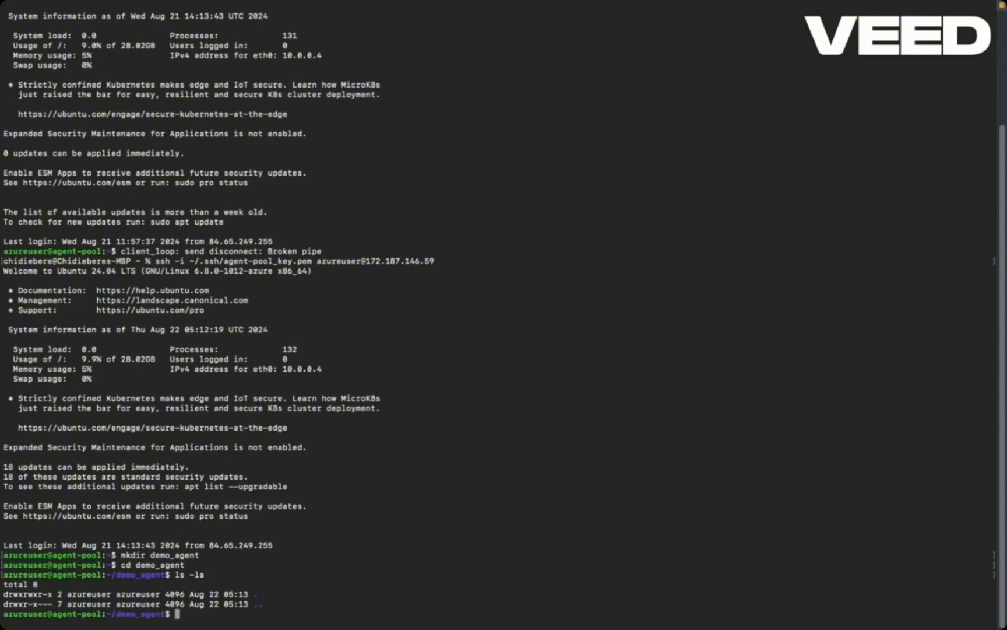
text(wget v)
key(BackSpace)
right_click(201, 613)
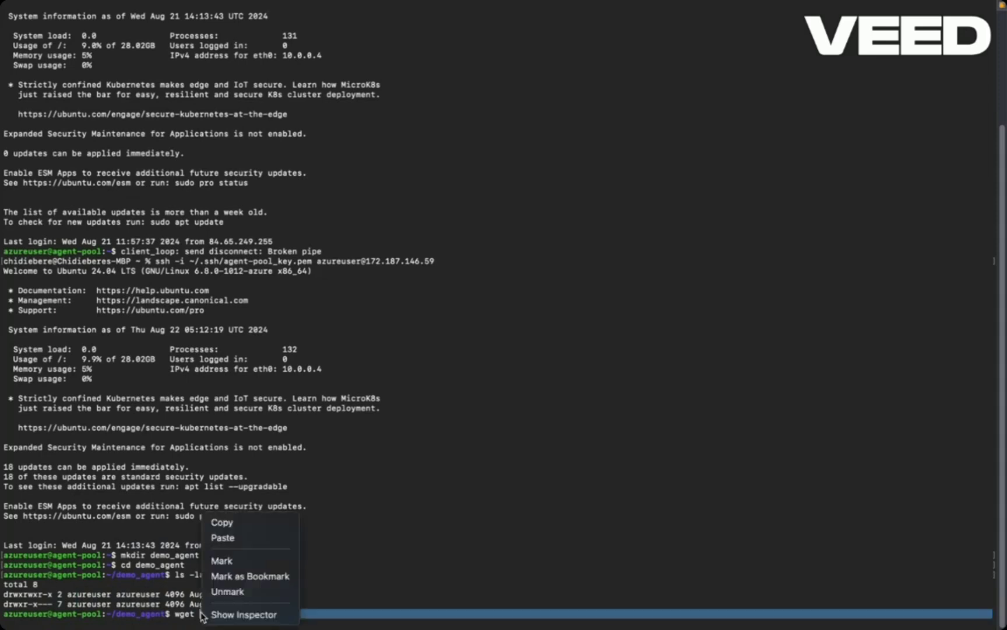
click(230, 544)
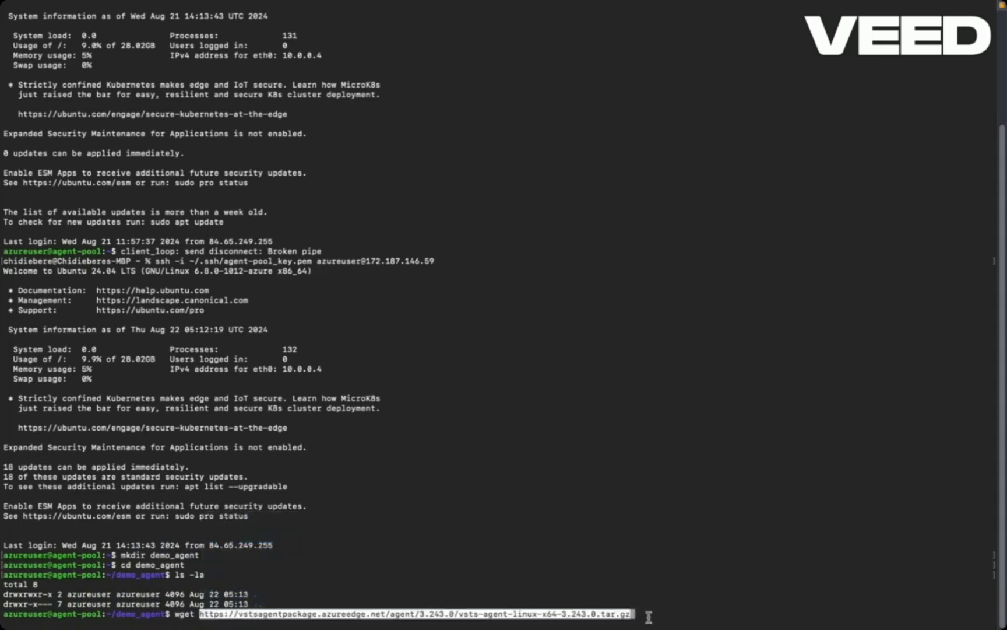
key(Return)
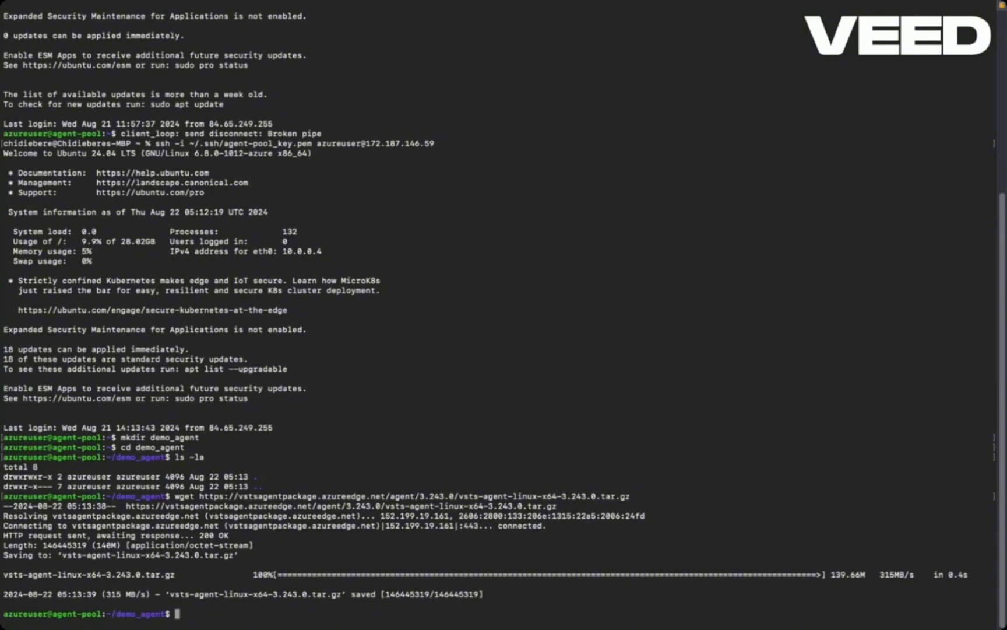
- List the demo_agent directory with ls -la and copy the file name of the downloaded archive
text(ls -la)
key(Return)
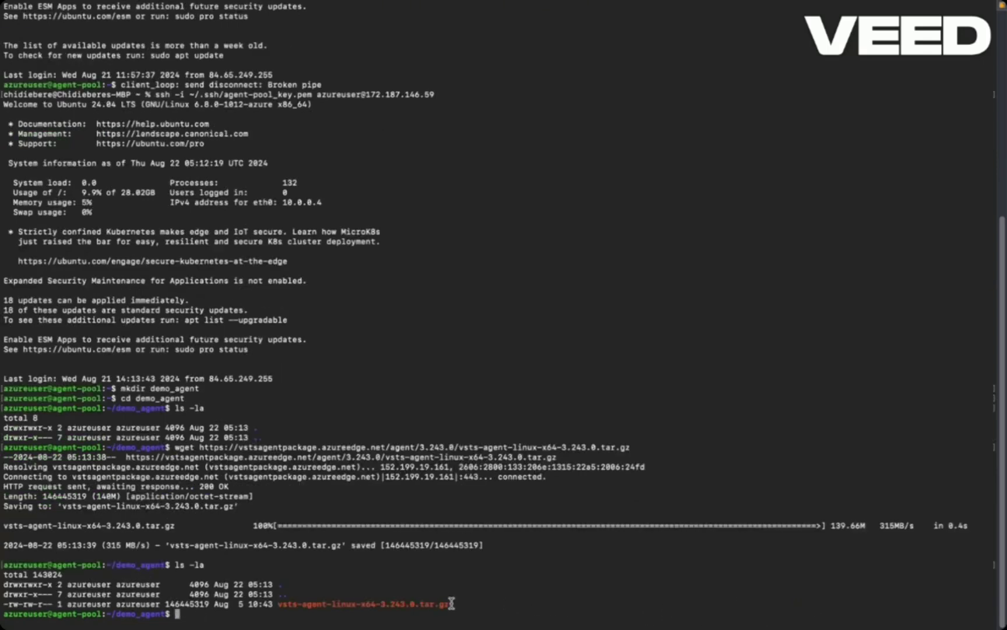
drag(451, 603, 277, 604)
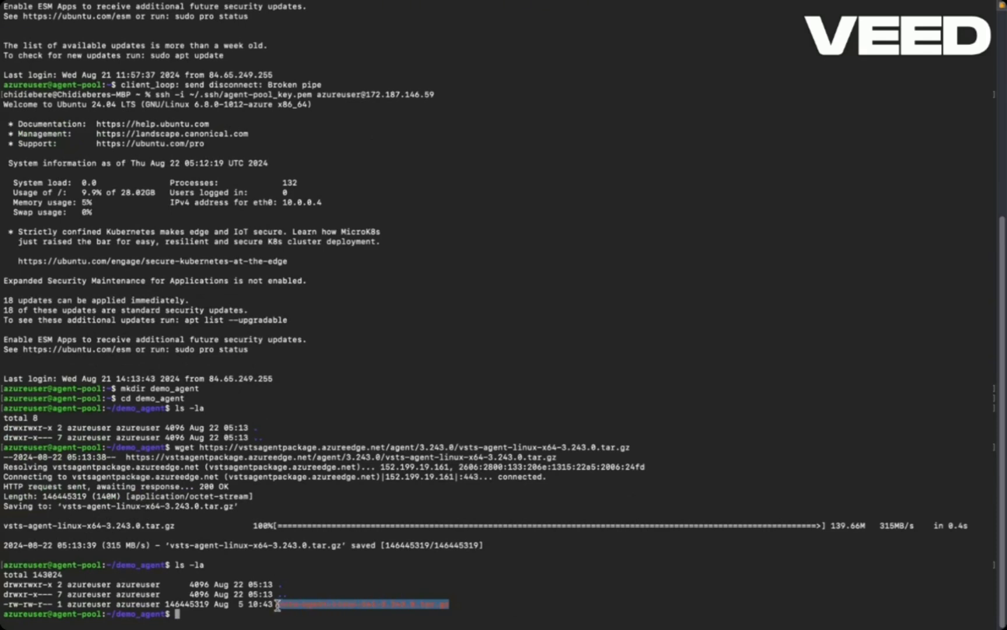
right_click(288, 604)
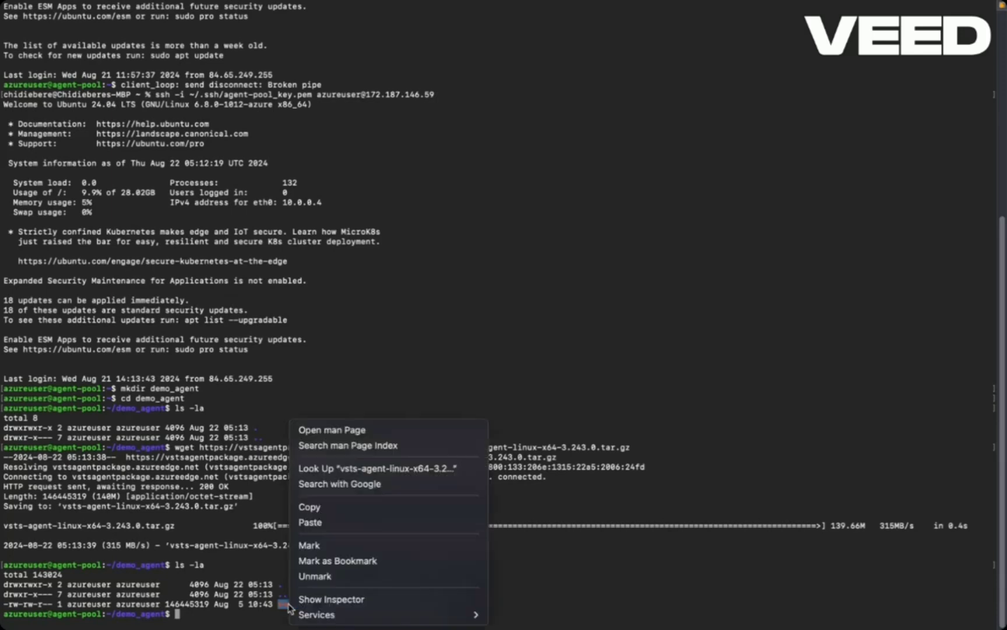
click(314, 509)
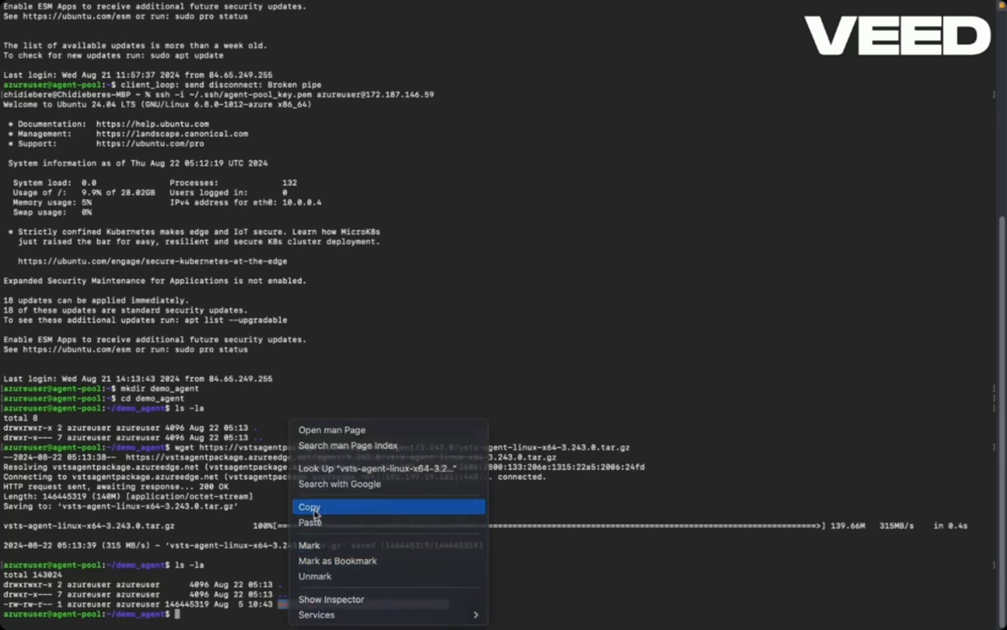
click(180, 613)
- Check the extraction command in Azure DevOps in the browser and run tar zxvf vsts-agent-linux-x64-3.243.0.tar.gz in the terminal
mouse_move(182, 618)
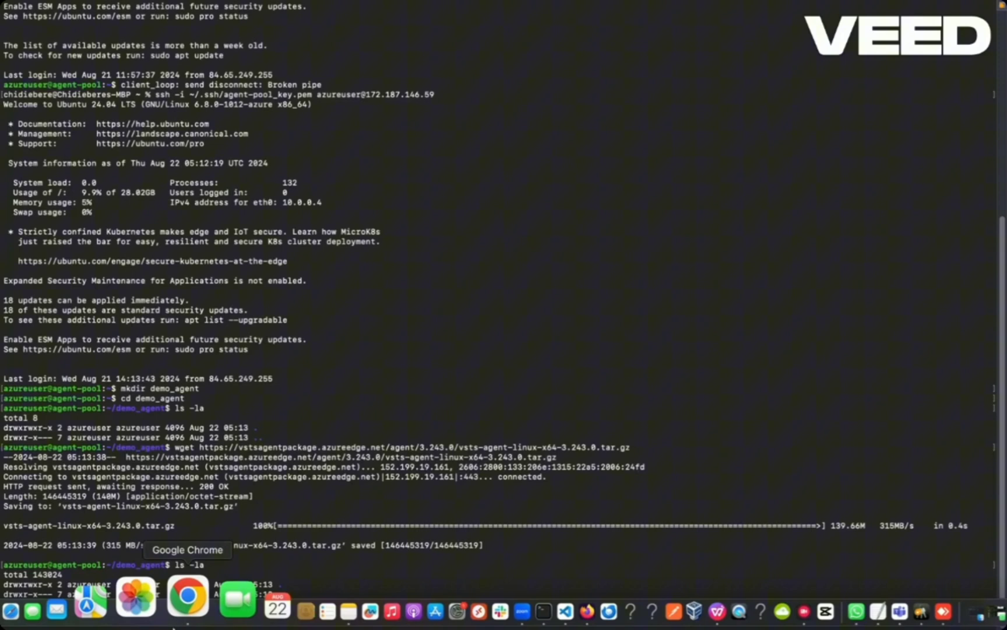
click(176, 597)
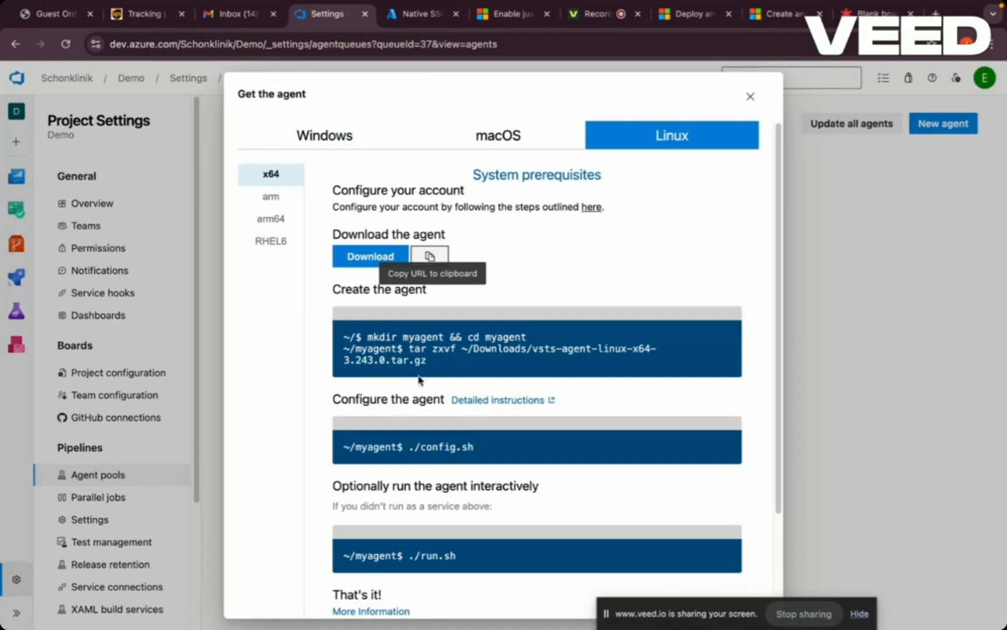
mouse_move(313, 617)
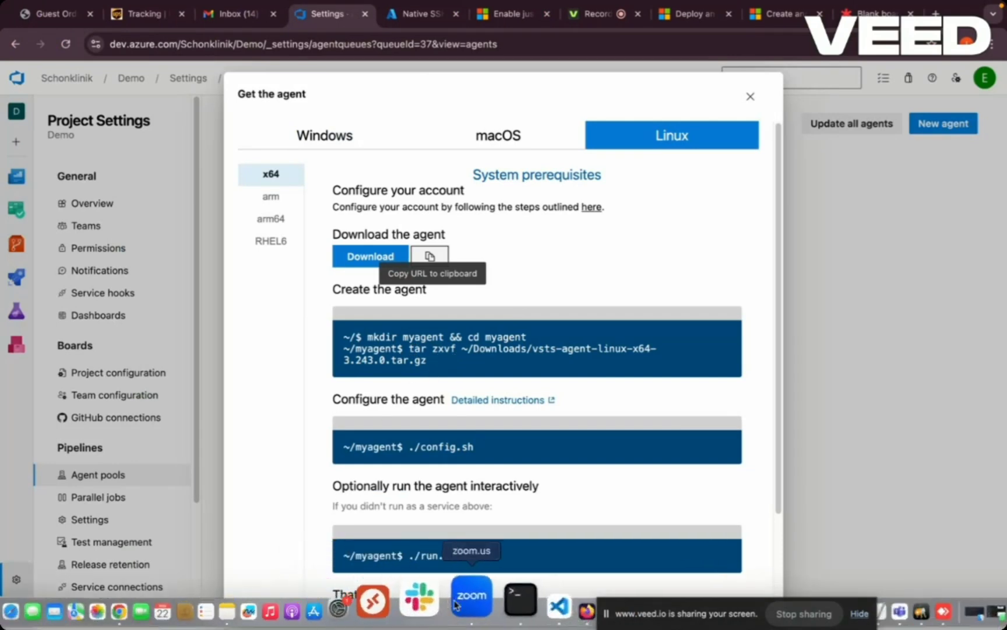
click(479, 605)
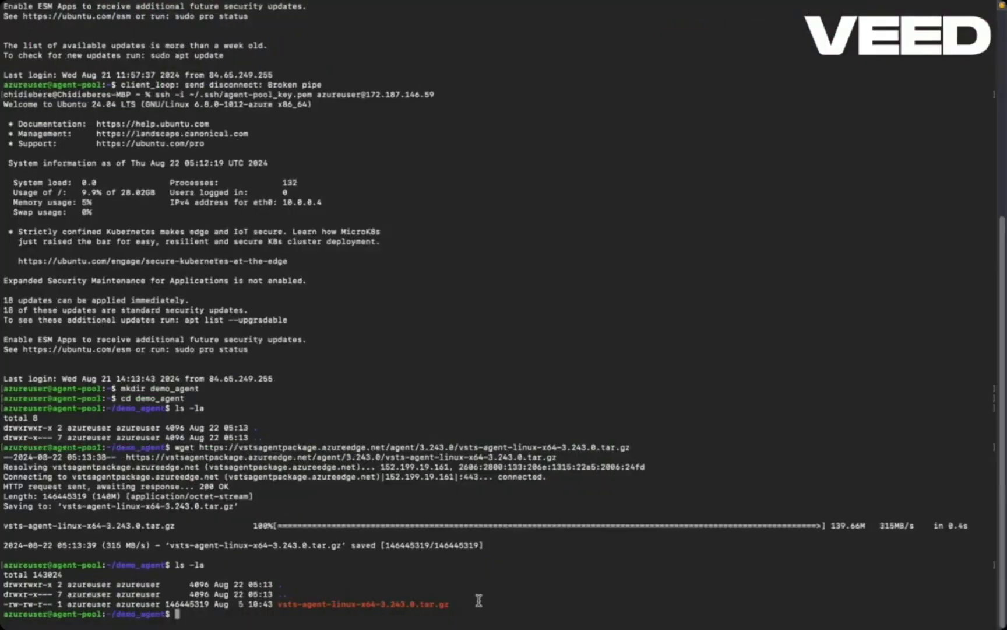
text(tar zxvf)
right_click(221, 614)
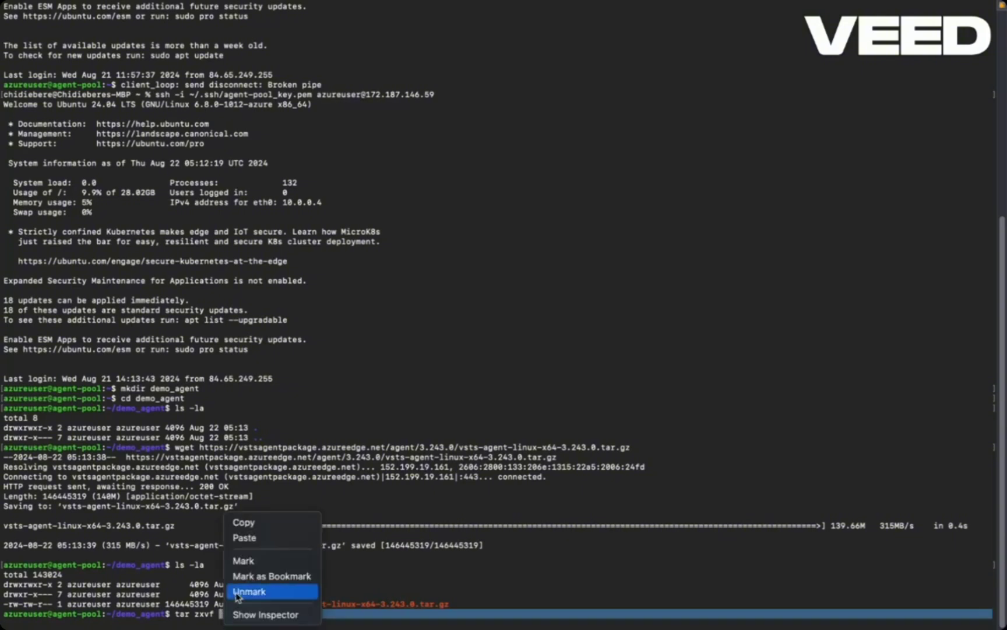
click(245, 538)
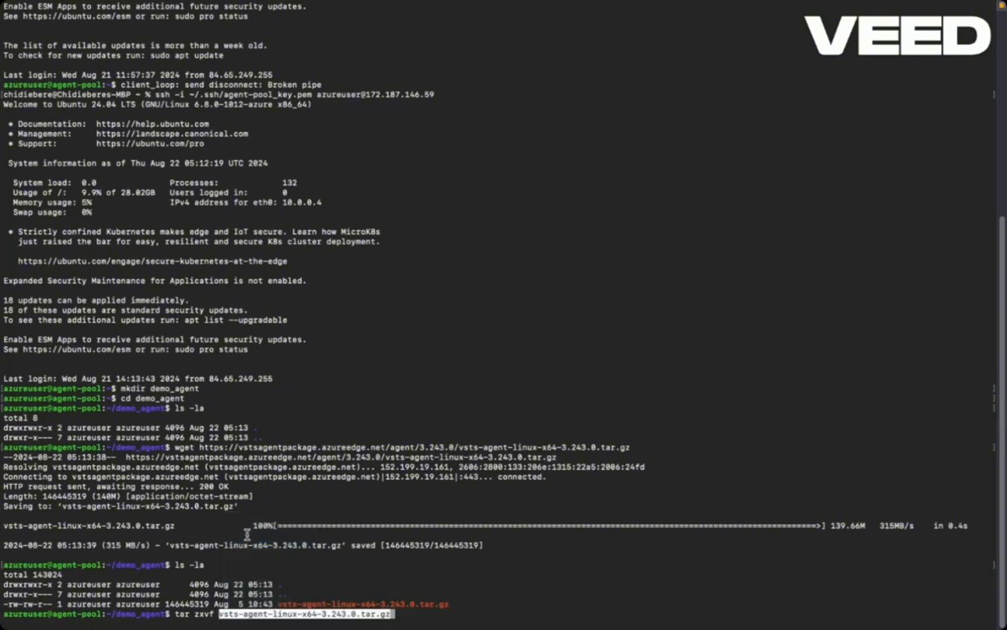
key(Return)
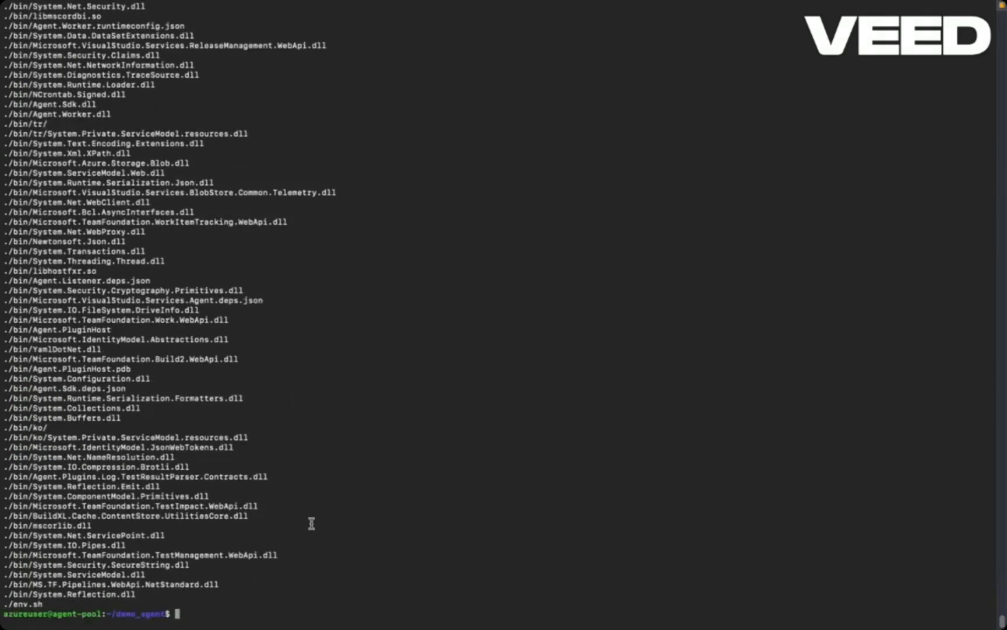
- Switch to Azure DevOps in the browser and copy the agent configuration command ./config.sh
mouse_move(280, 615)
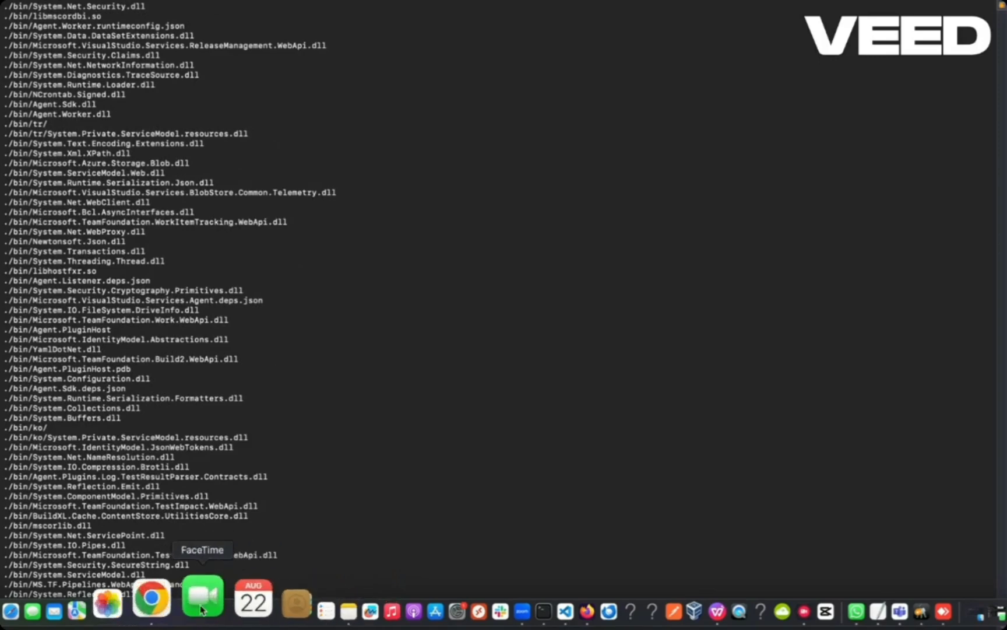
click(175, 606)
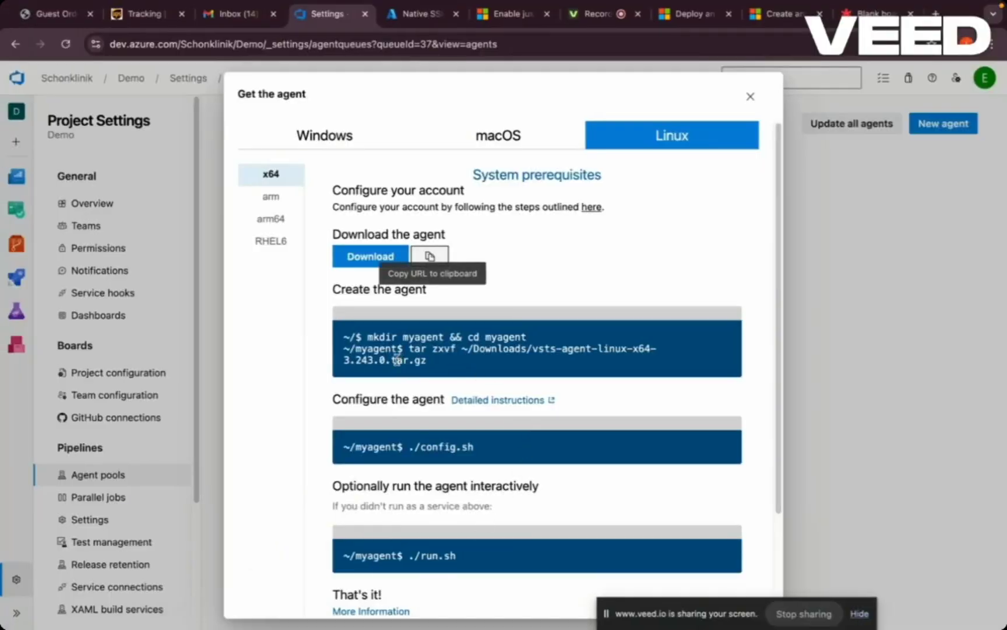
drag(477, 446, 432, 445)
drag(411, 447, 410, 447)
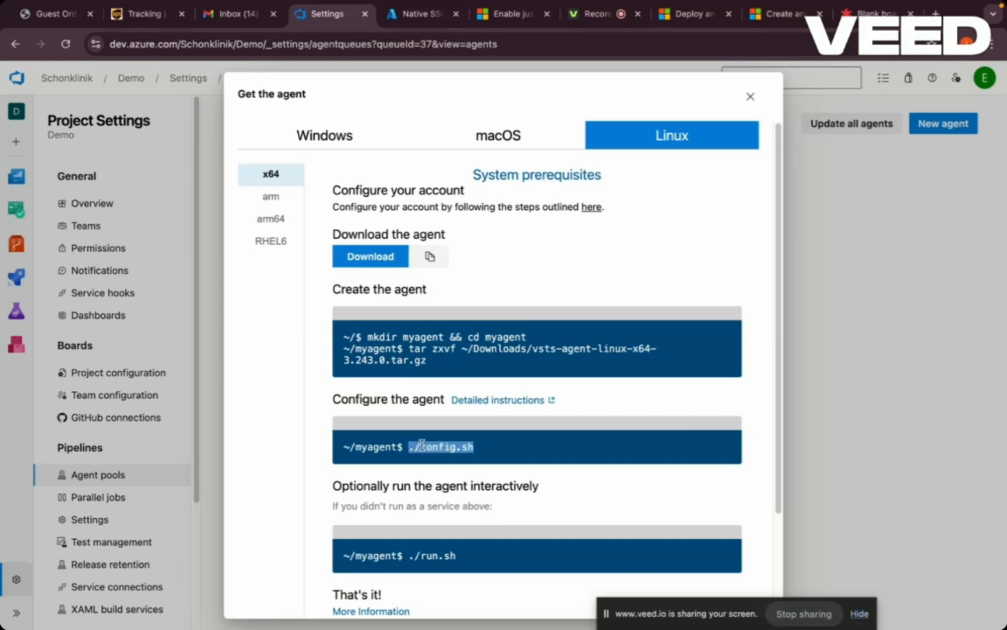
right_click(422, 444)
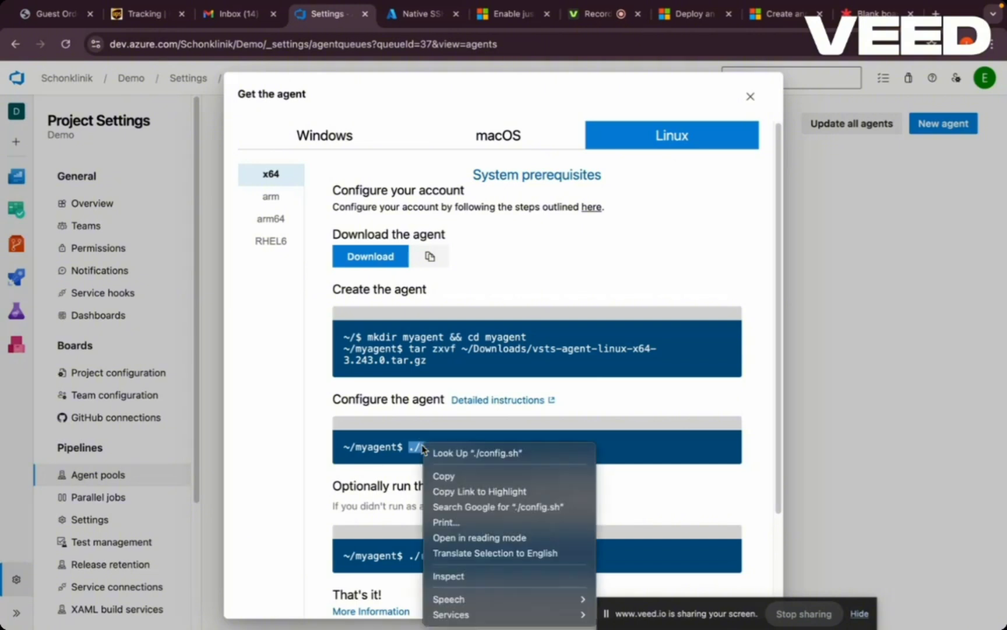
click(438, 477)
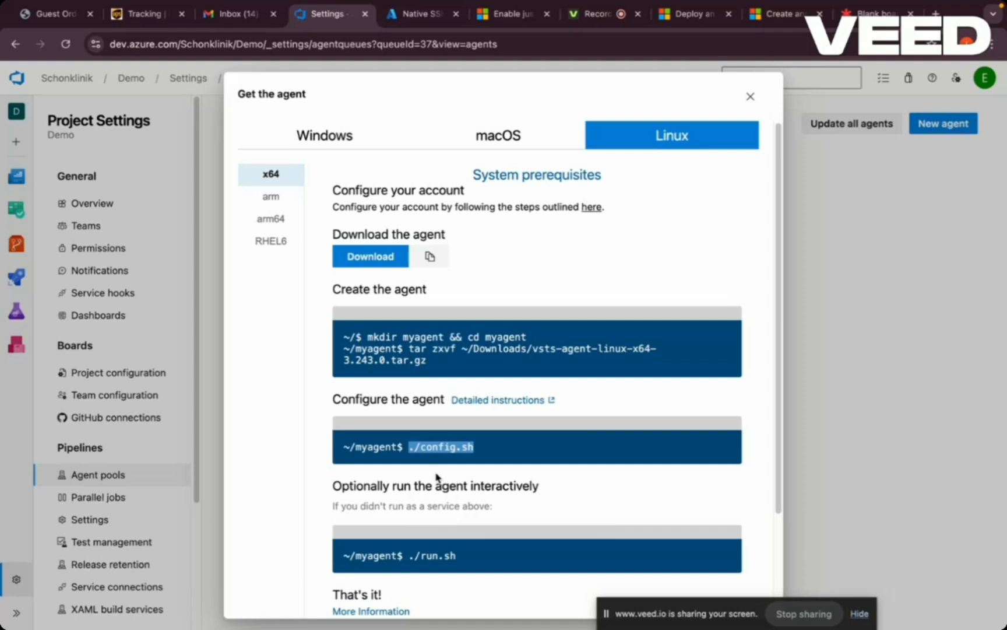
- Return to the terminal, list the extracted files with ls -la, and locate config.sh and run.sh
mouse_move(385, 609)
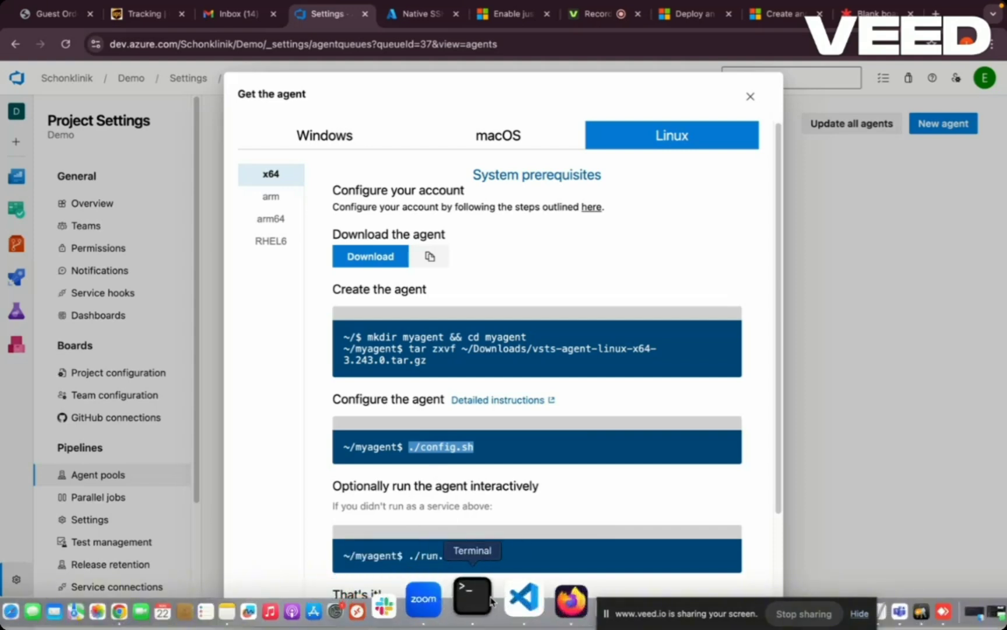
click(482, 601)
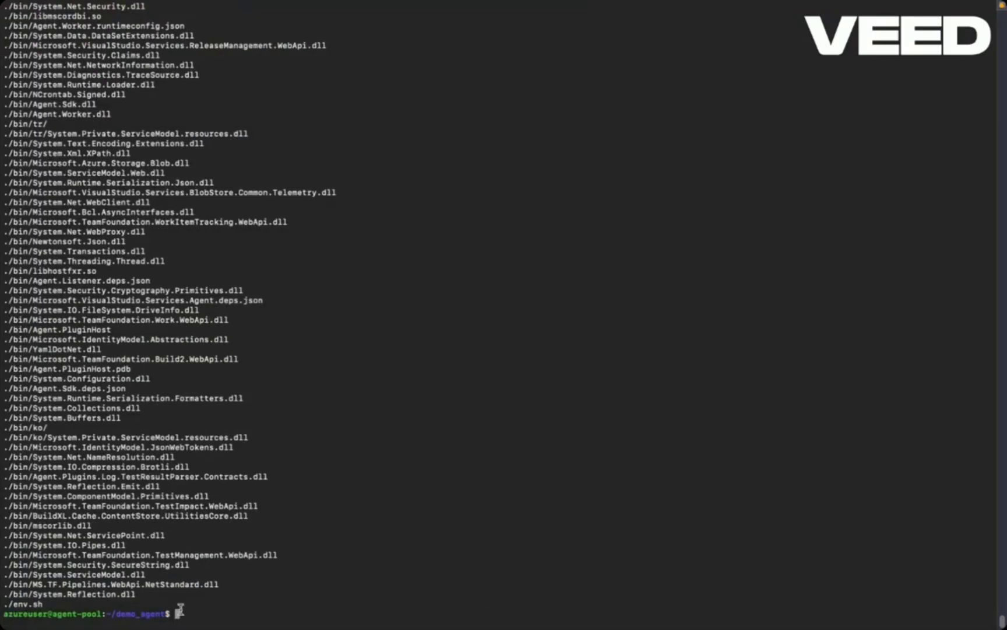
text(ls -la)
key(Return)
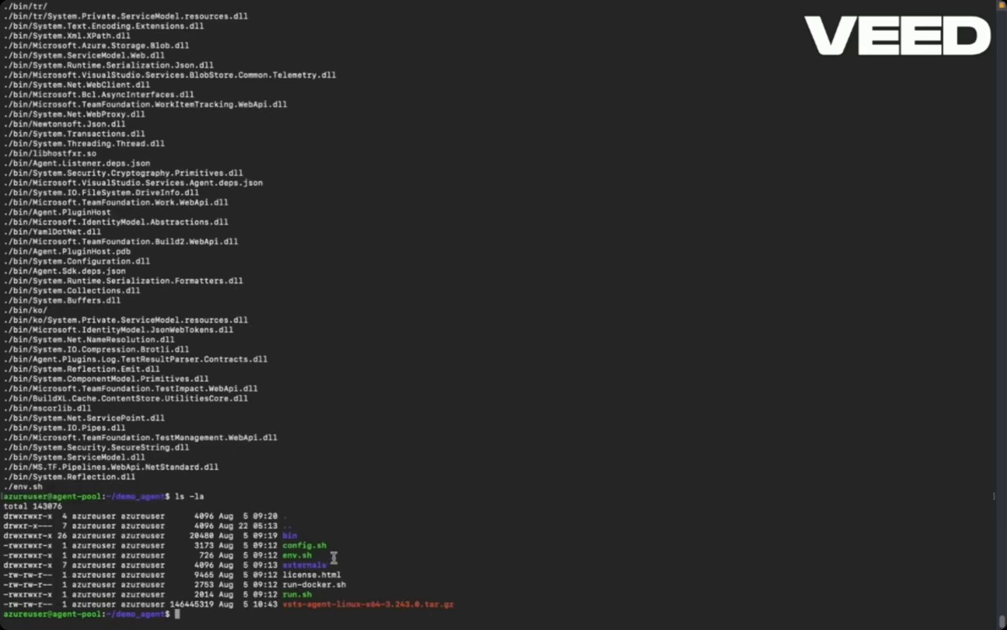
drag(331, 545, 279, 545)
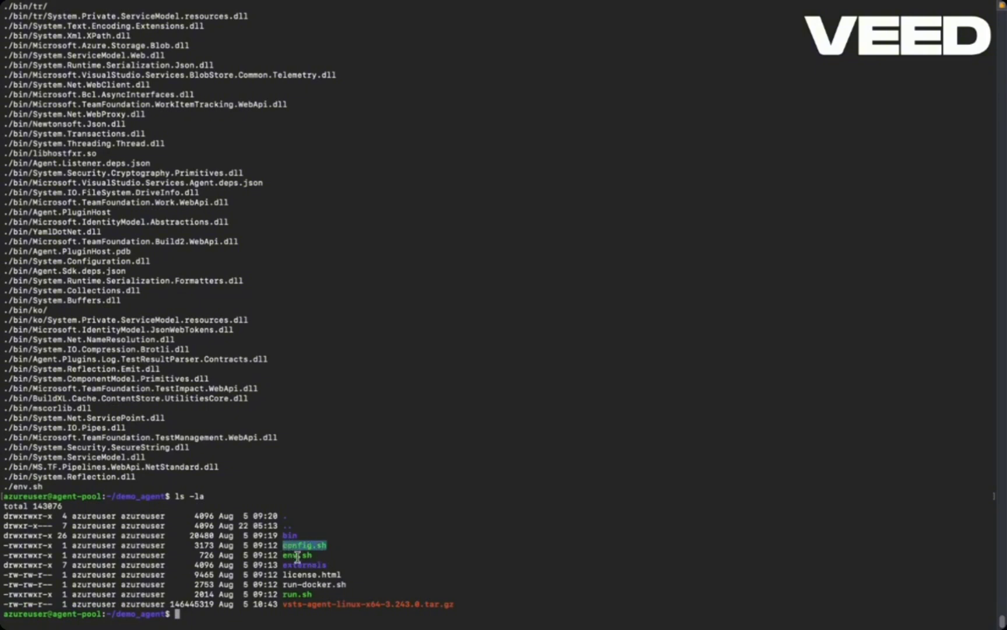
drag(315, 594, 283, 594)
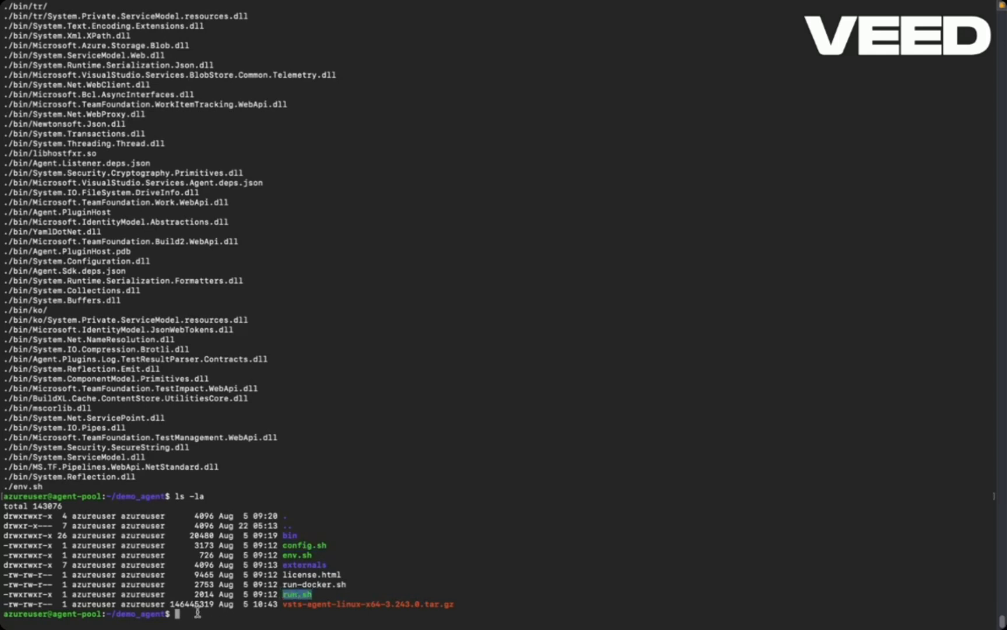
- Run ./config.sh and accept the Team Explorer Everywhere license agreement with Y
click(179, 613)
right_click(179, 613)
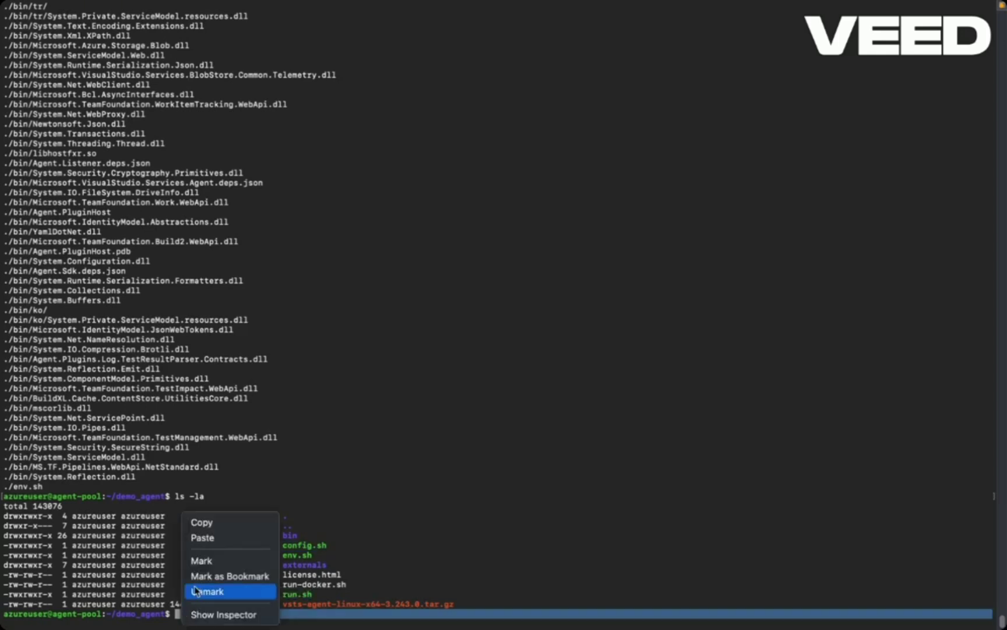
click(205, 540)
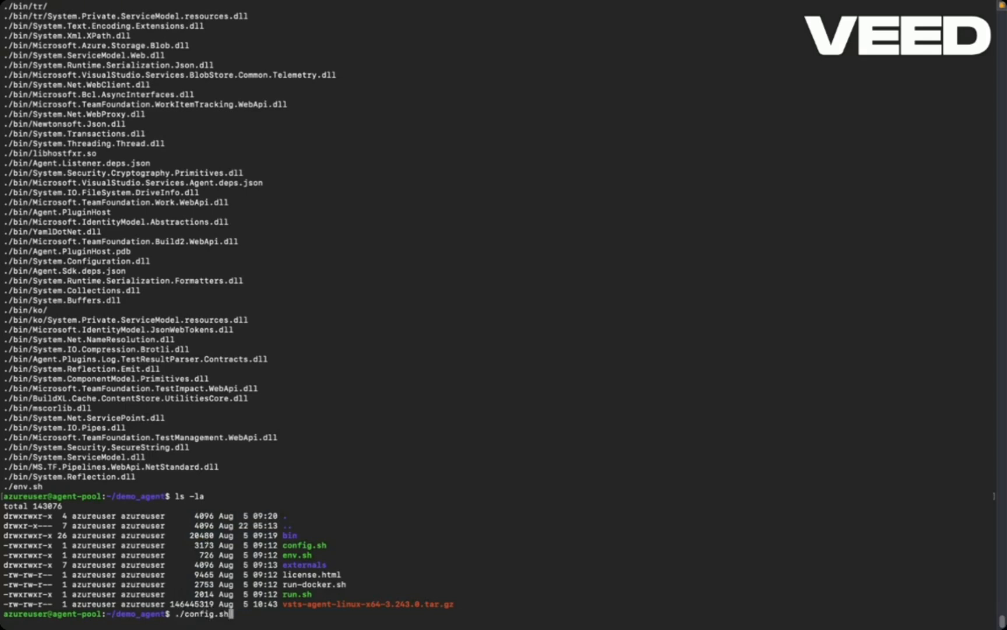
key(Return)
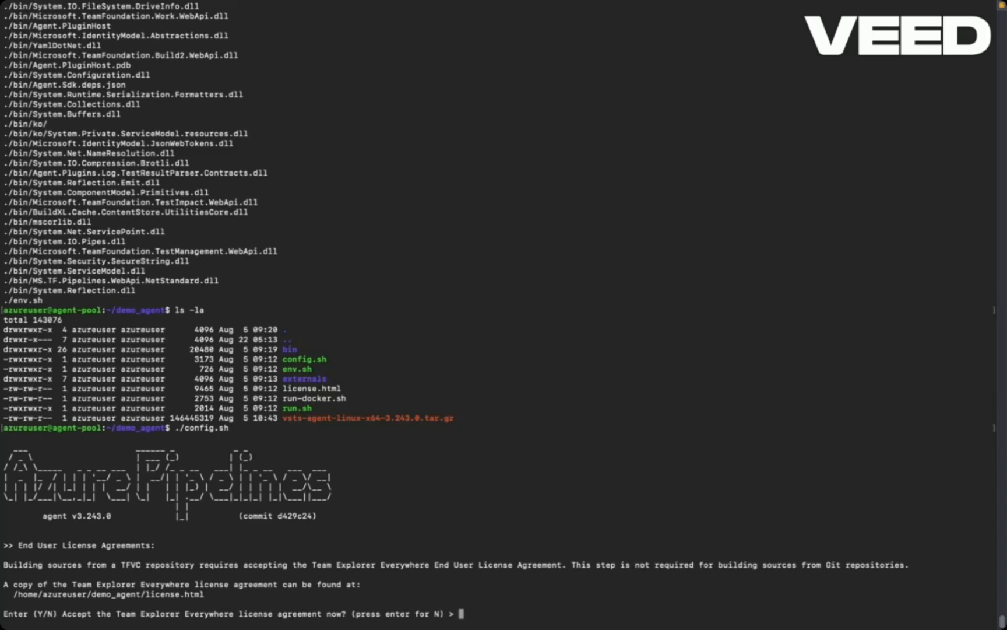
text(Y)
key(Return)
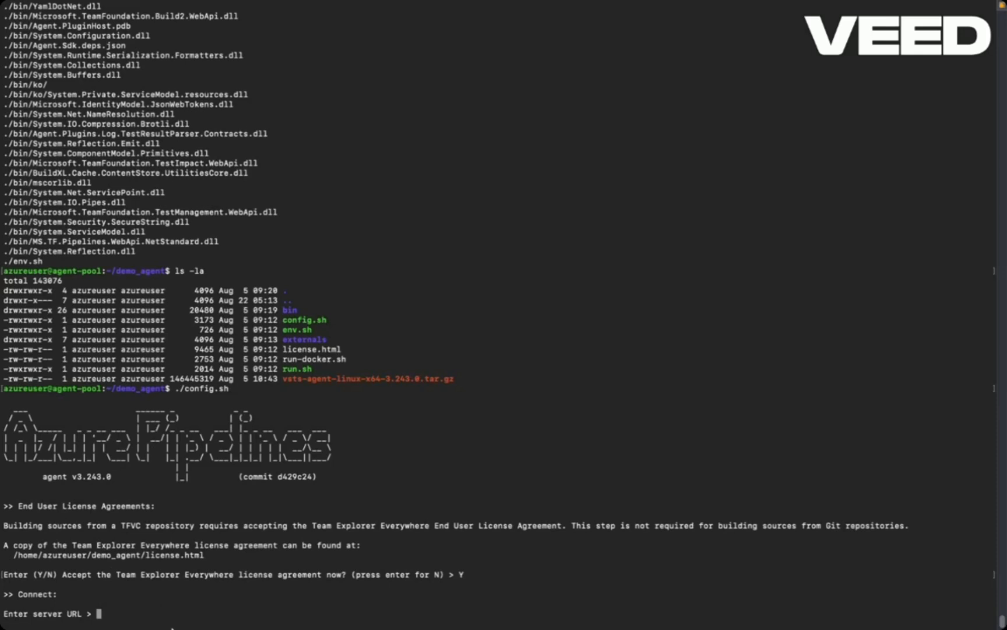
mouse_move(170, 627)
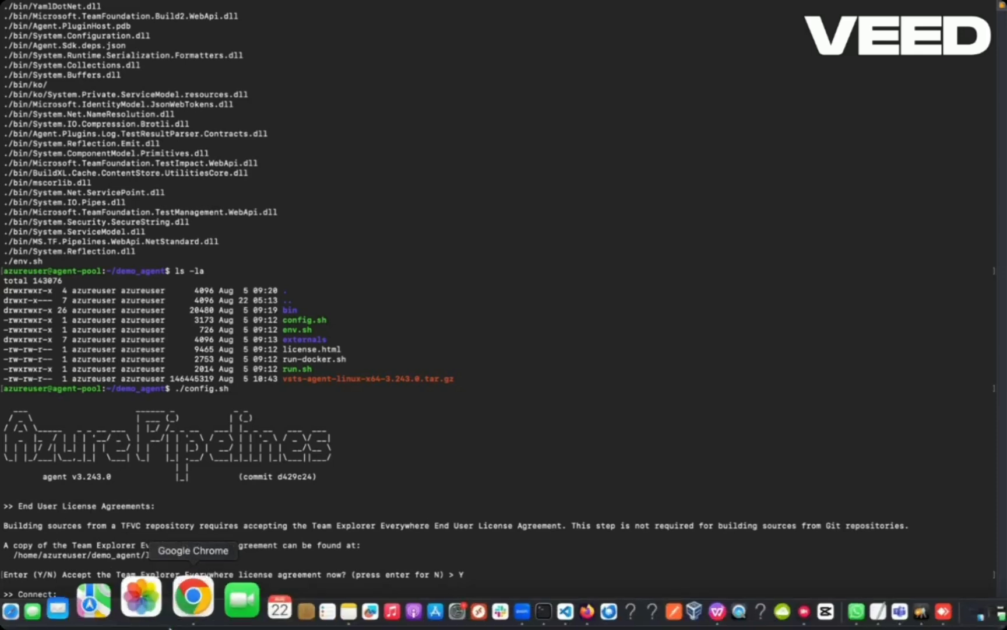
click(184, 615)
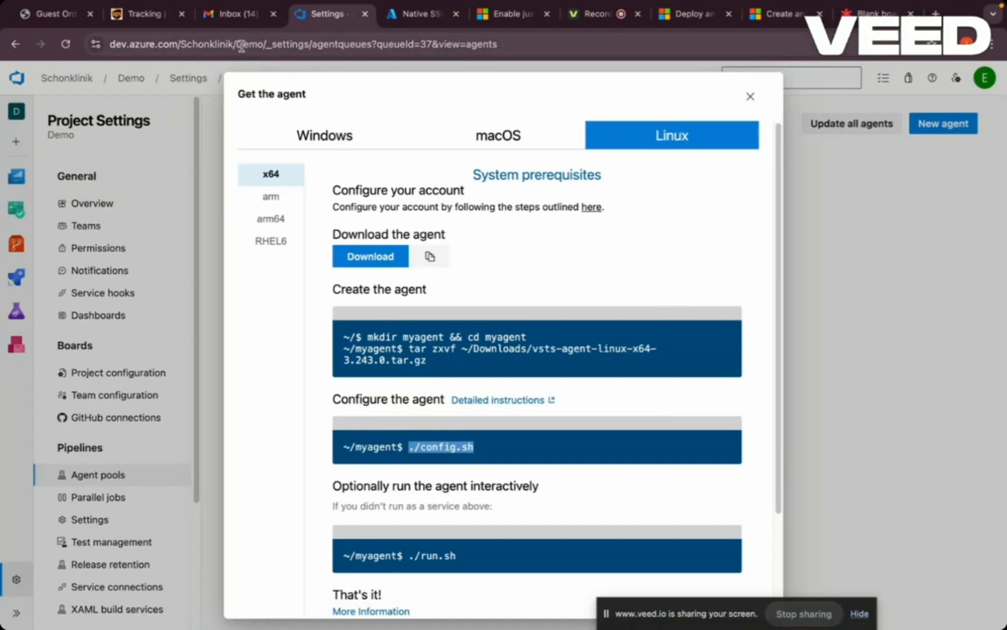
drag(237, 44, 108, 43)
key(cmd+c)
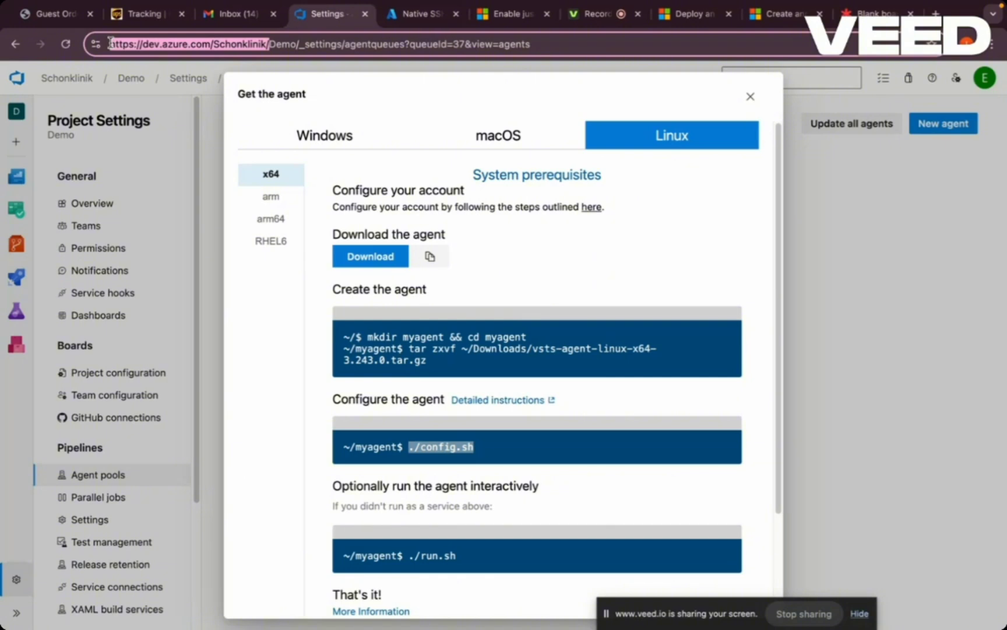
mouse_move(308, 620)
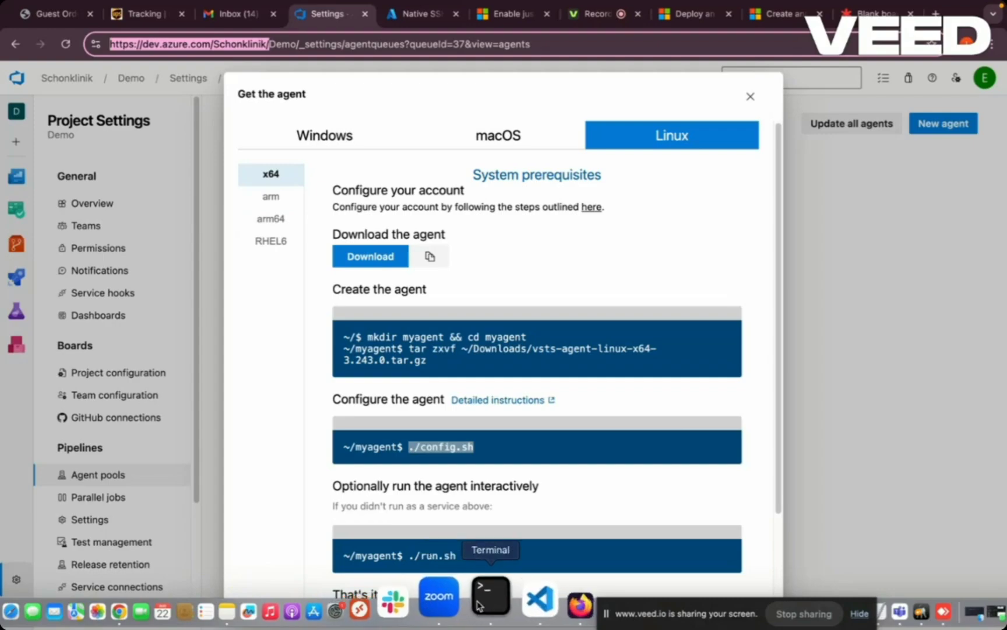
click(478, 605)
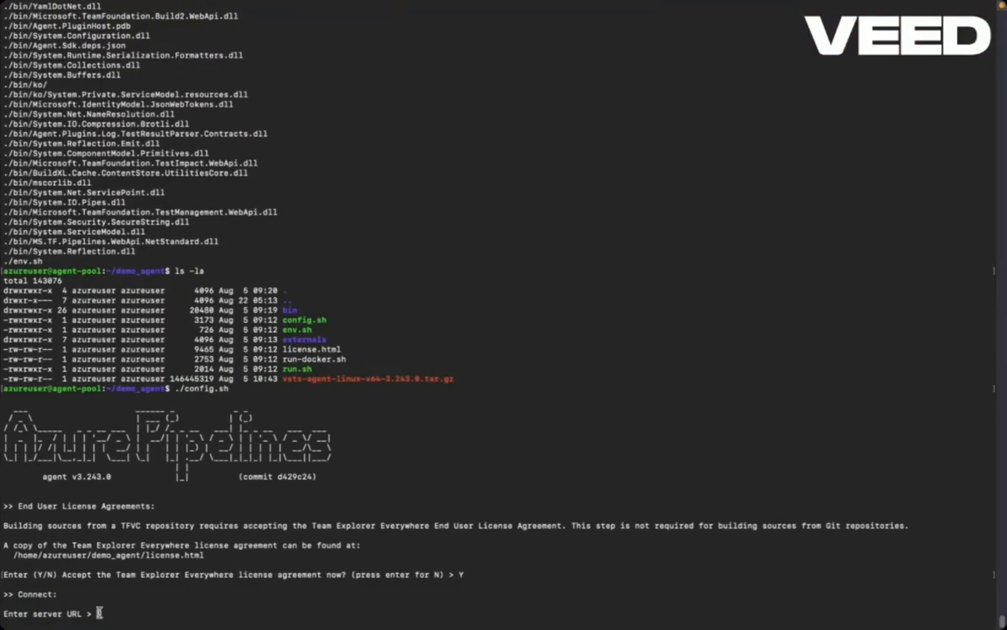
right_click(99, 612)
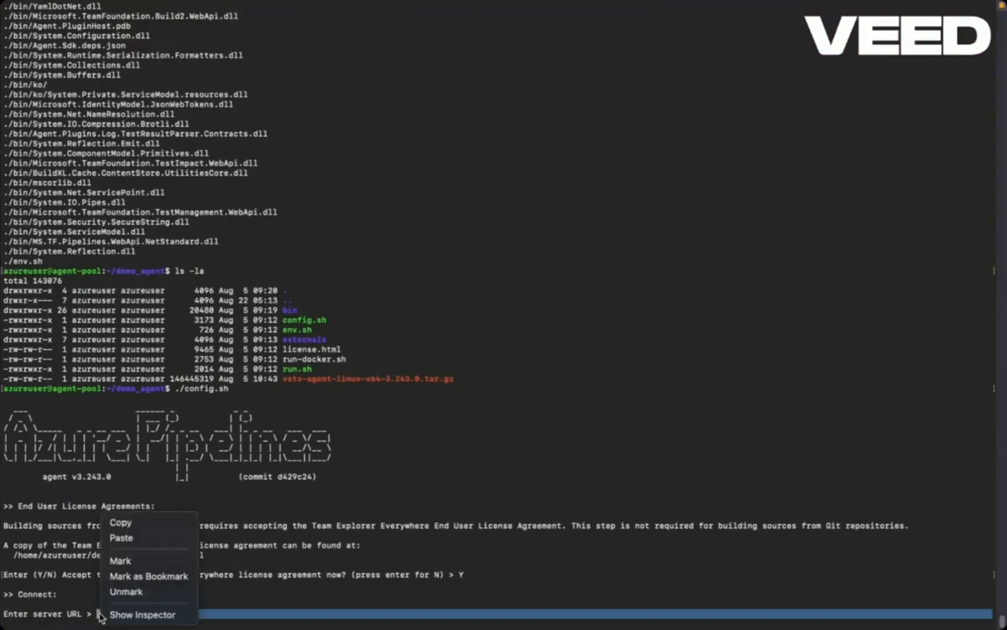
click(122, 537)
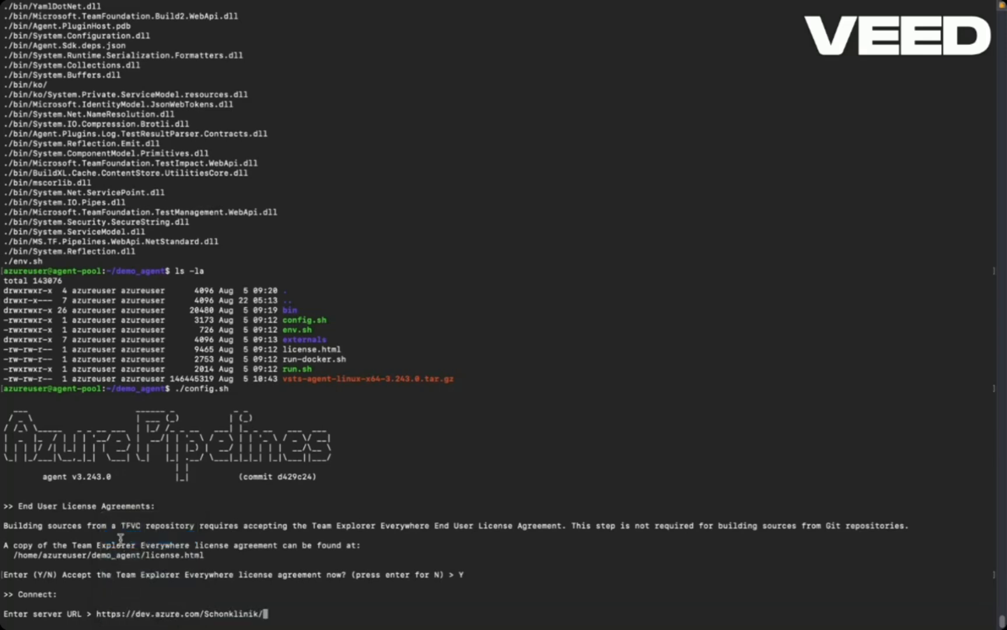
key(Return)
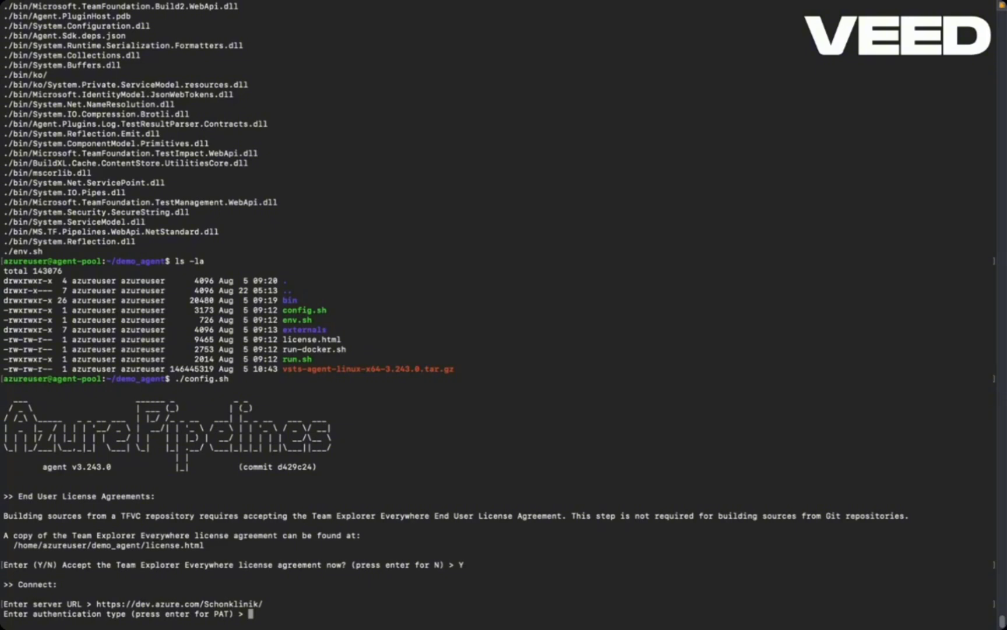
key(Return)
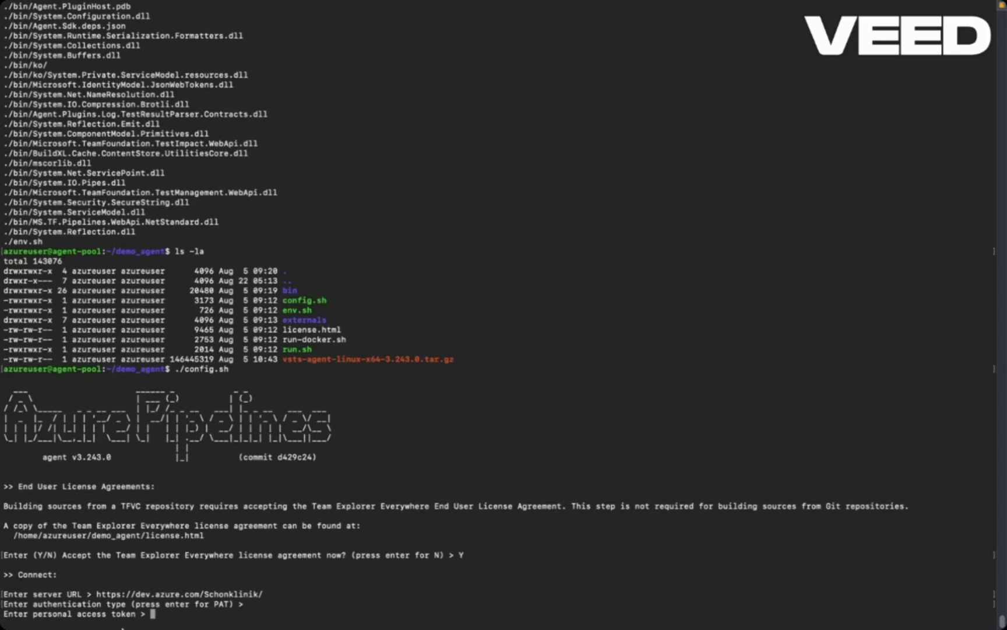
- Switch to Azure DevOps in the browser and open the Schonklinik organization's personal access tokens in a duplicate tab
click(188, 612)
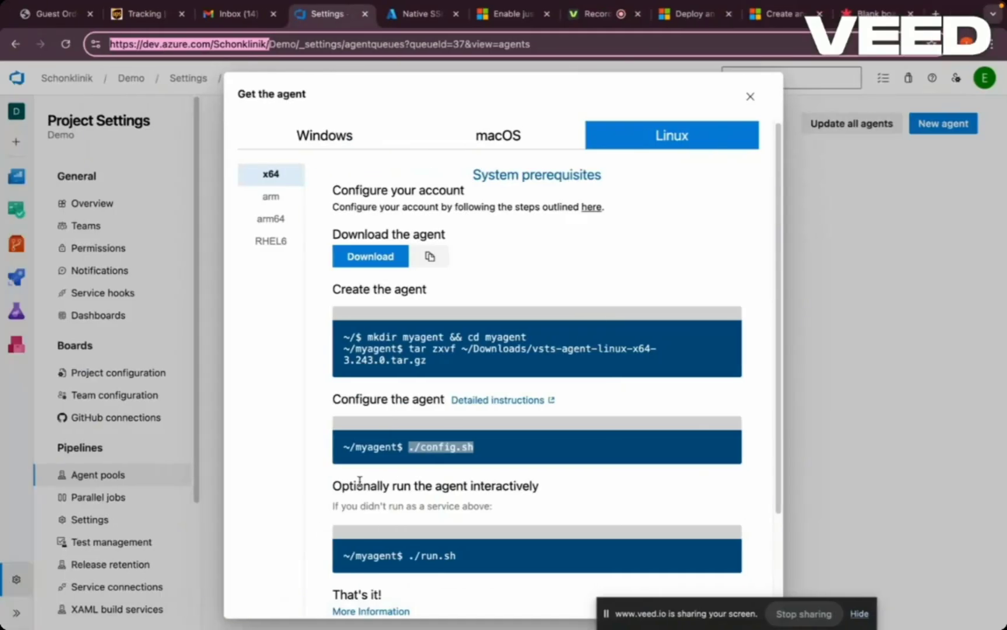
right_click(321, 22)
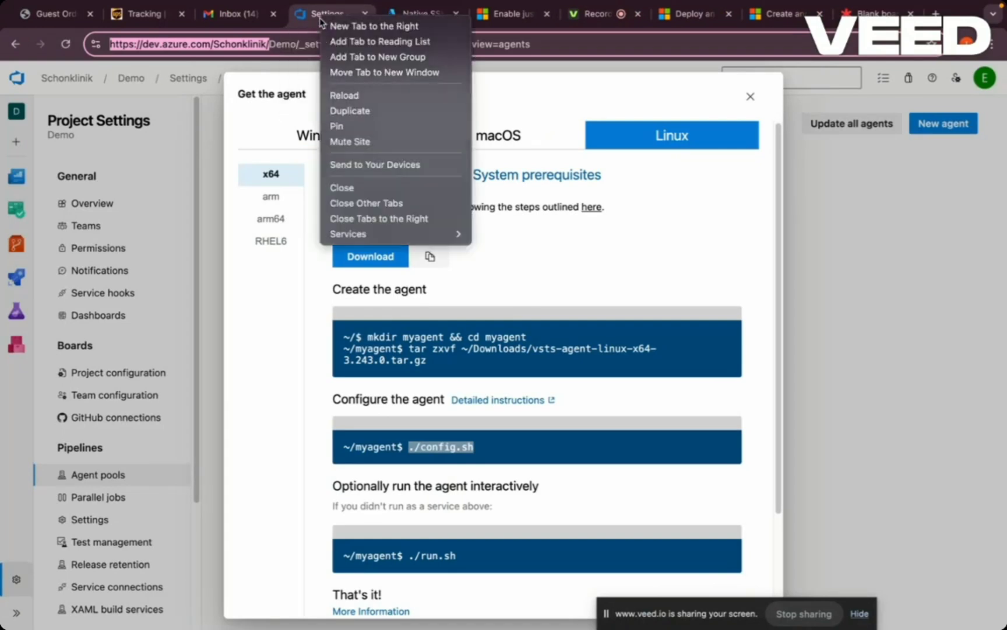
click(338, 110)
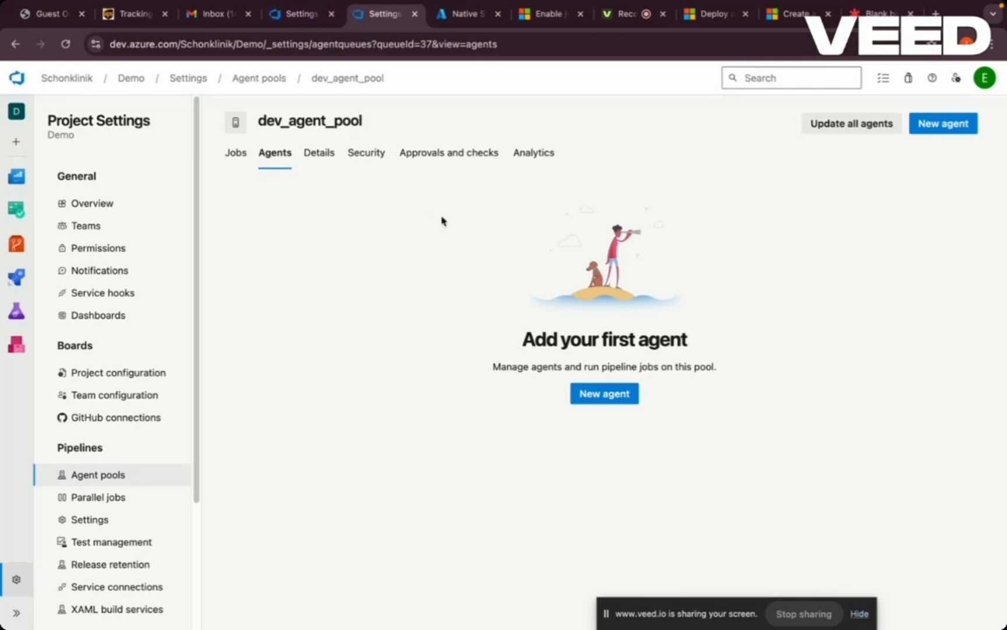
click(89, 82)
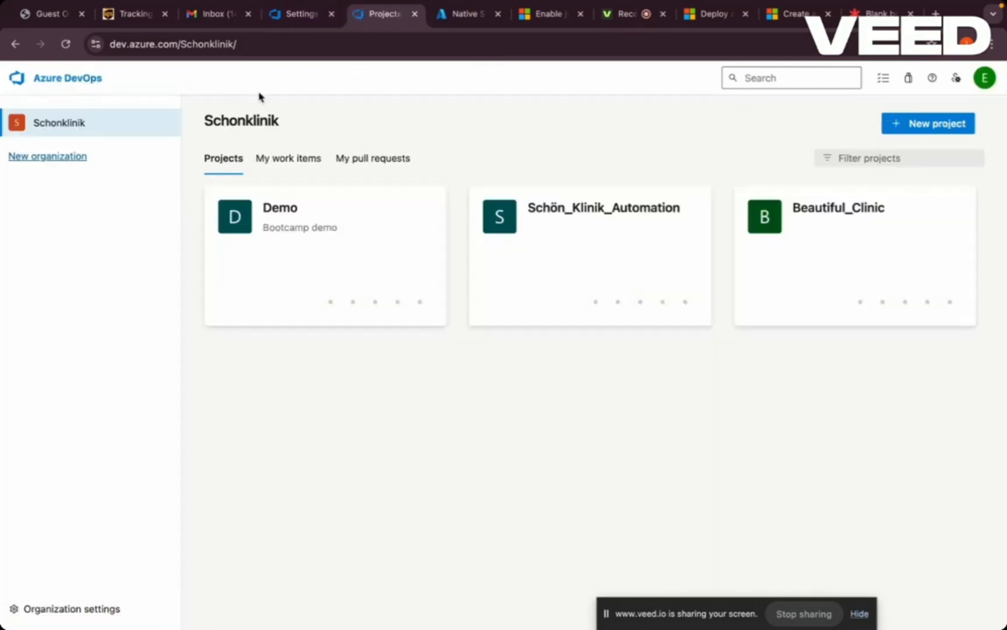
click(956, 79)
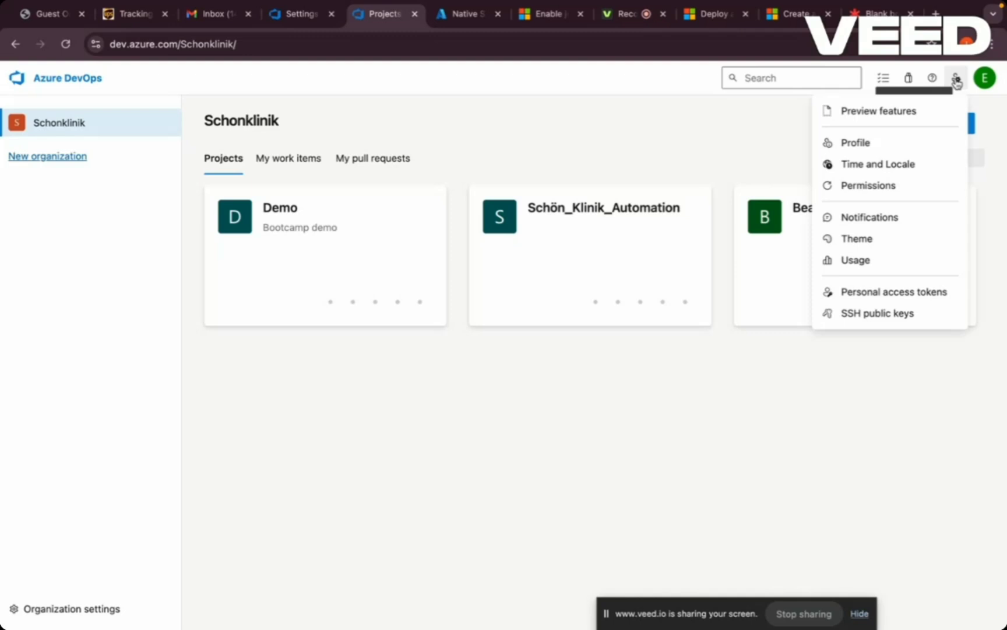
click(906, 292)
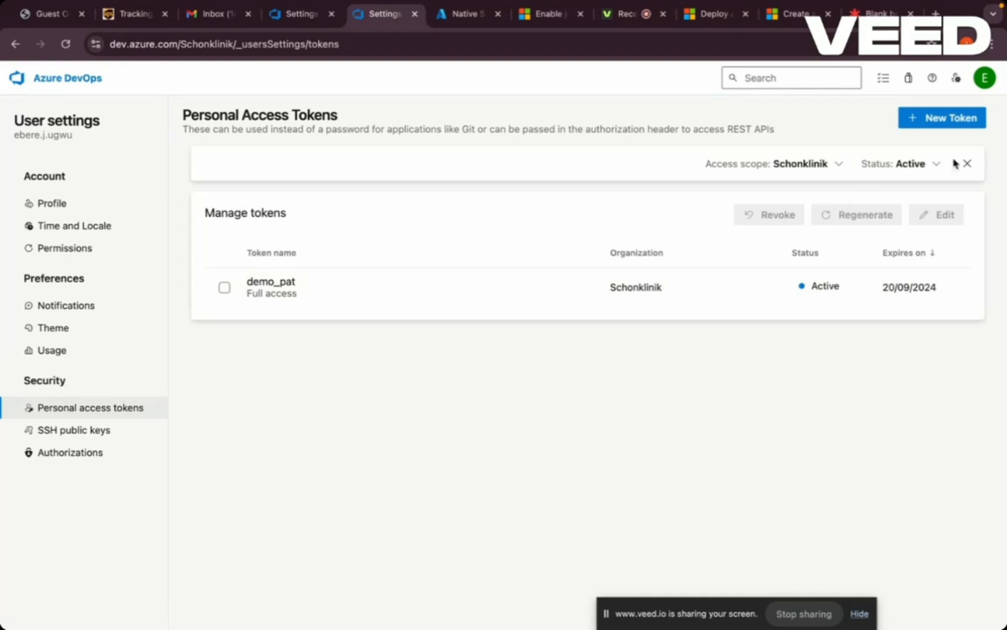
- Create a personal access token named demo with a 30-day expiration and full access scope
click(953, 119)
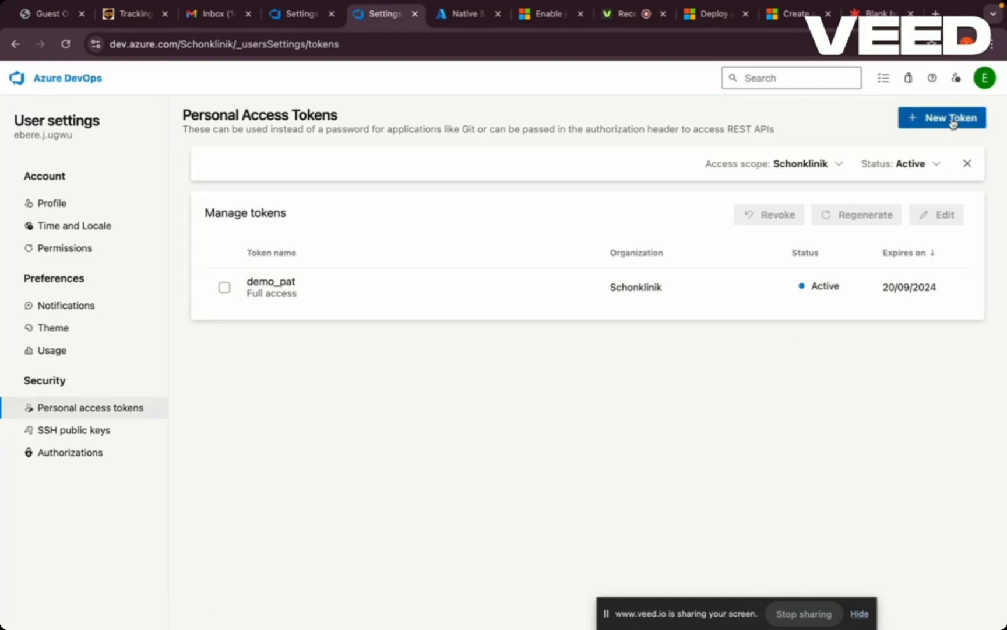
click(870, 148)
text(demo)
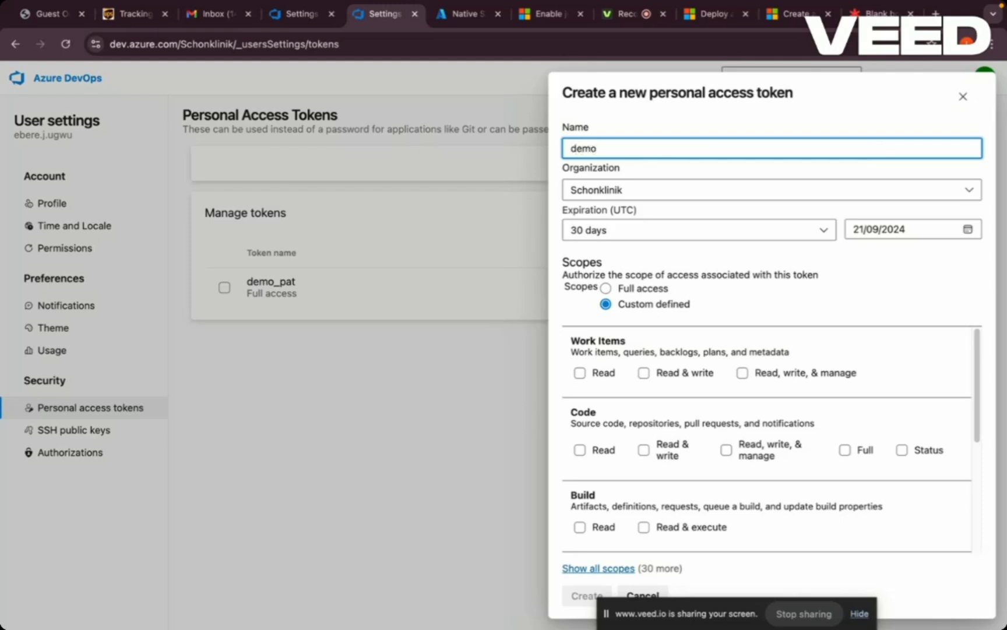
click(822, 232)
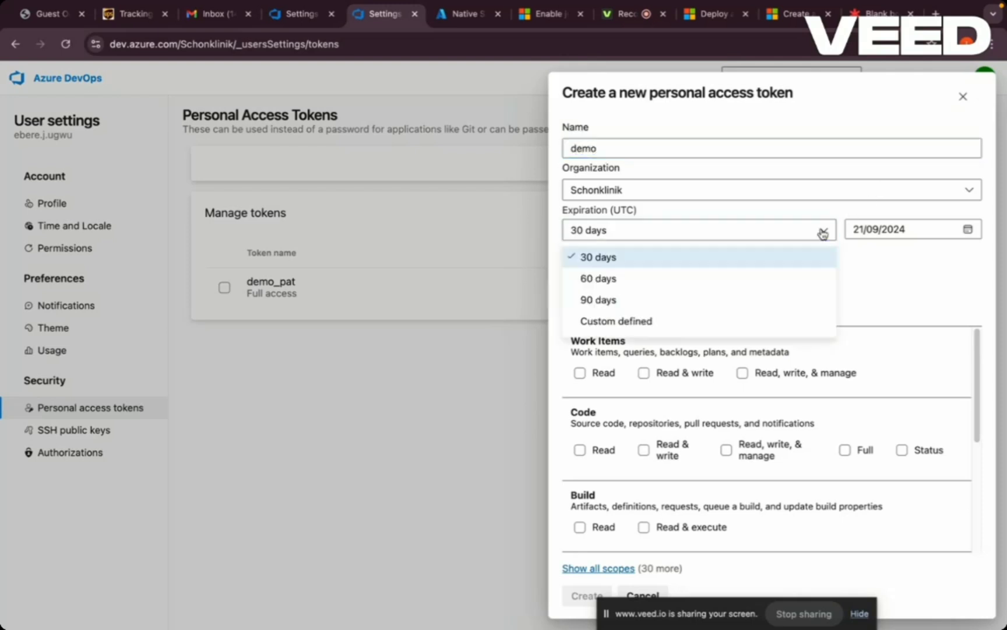
click(822, 232)
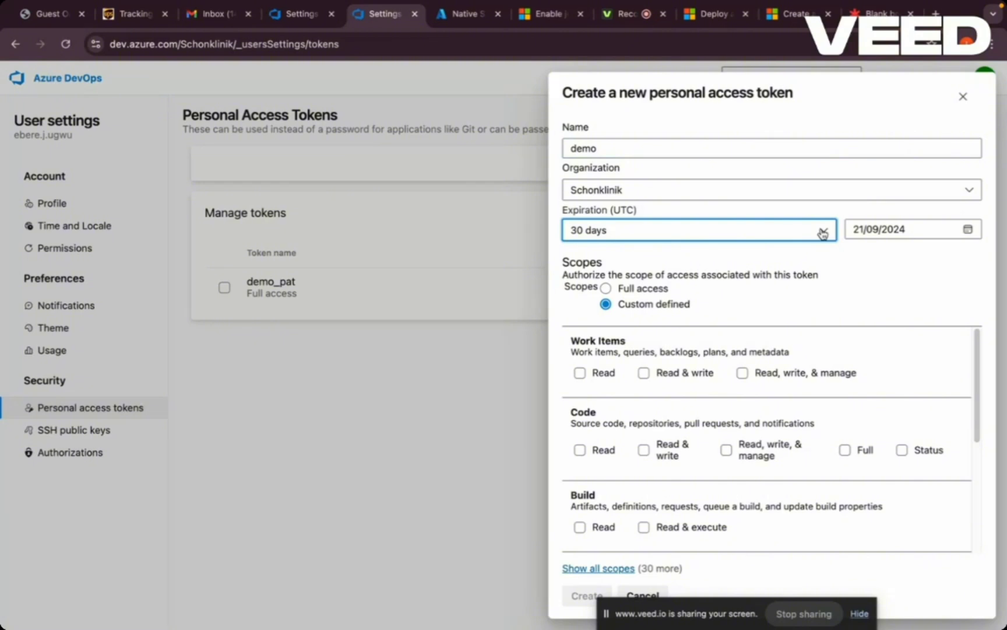
click(821, 232)
click(822, 232)
click(607, 288)
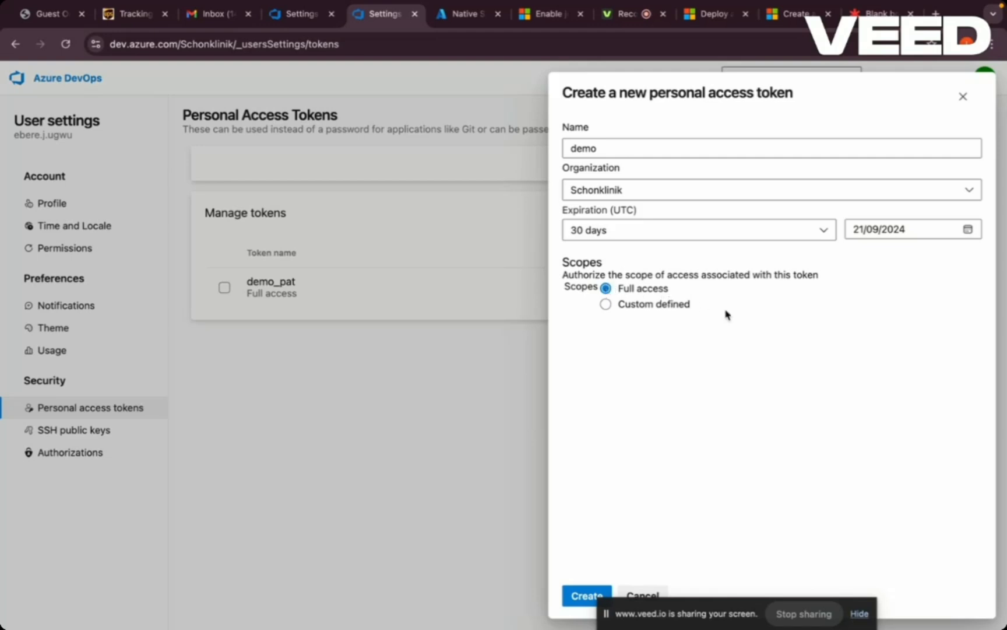
click(578, 596)
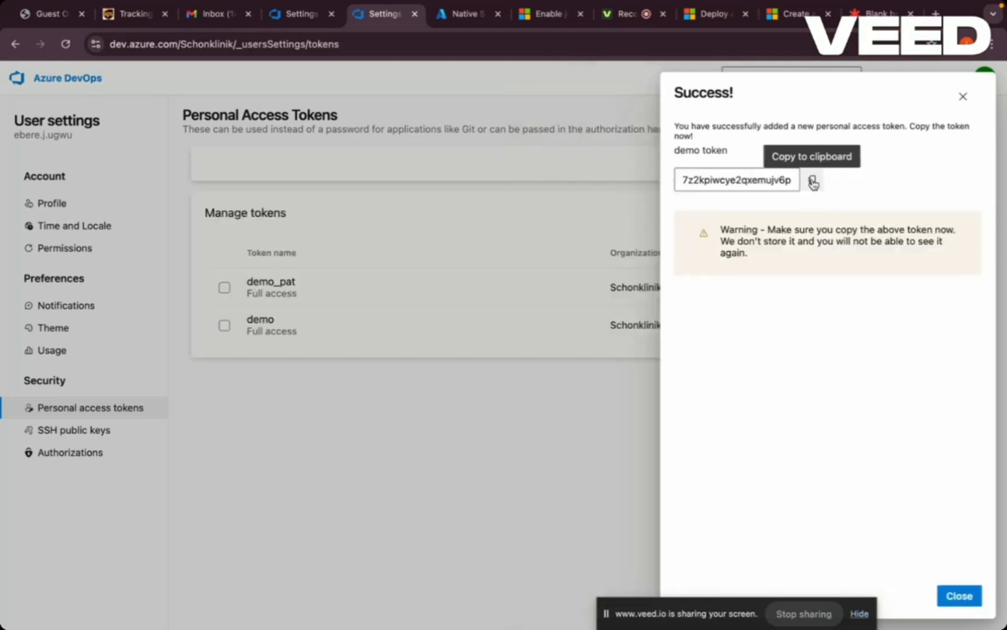
- Copy the newly created token, switch to the terminal, and submit it as the agent's personal access token
click(812, 182)
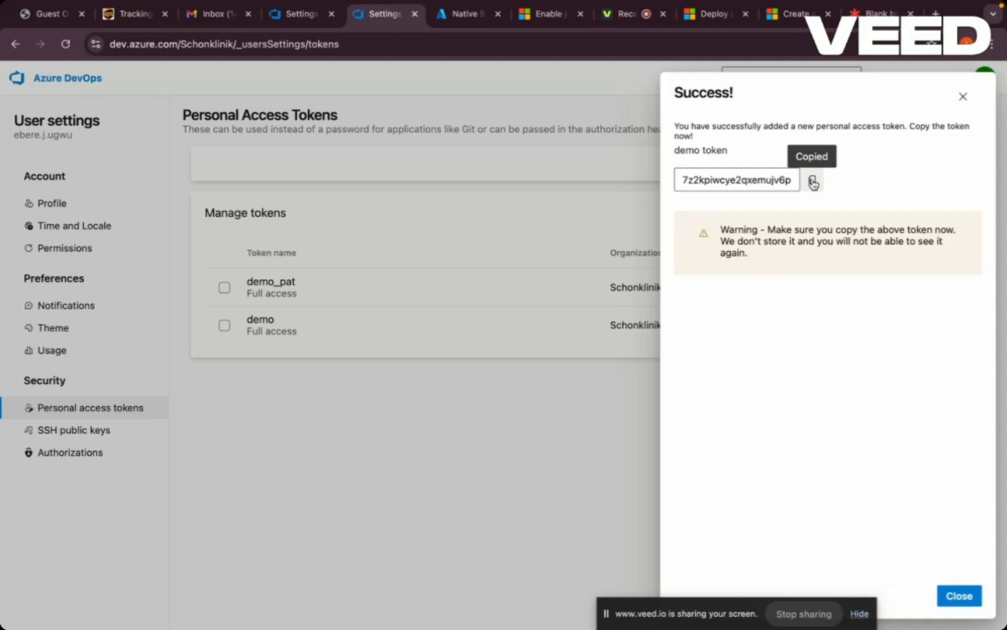
click(953, 597)
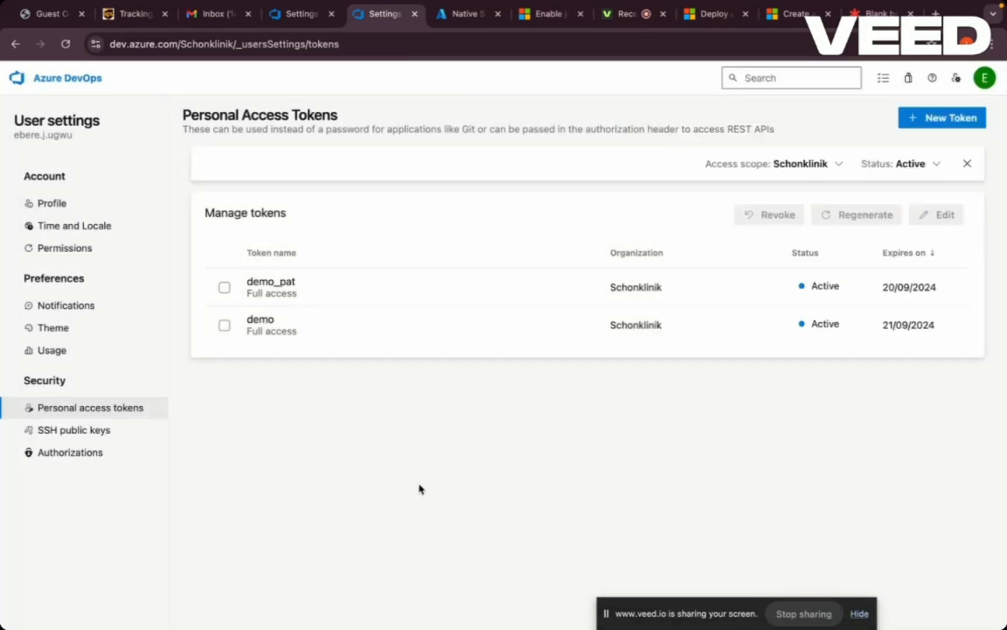
mouse_move(393, 621)
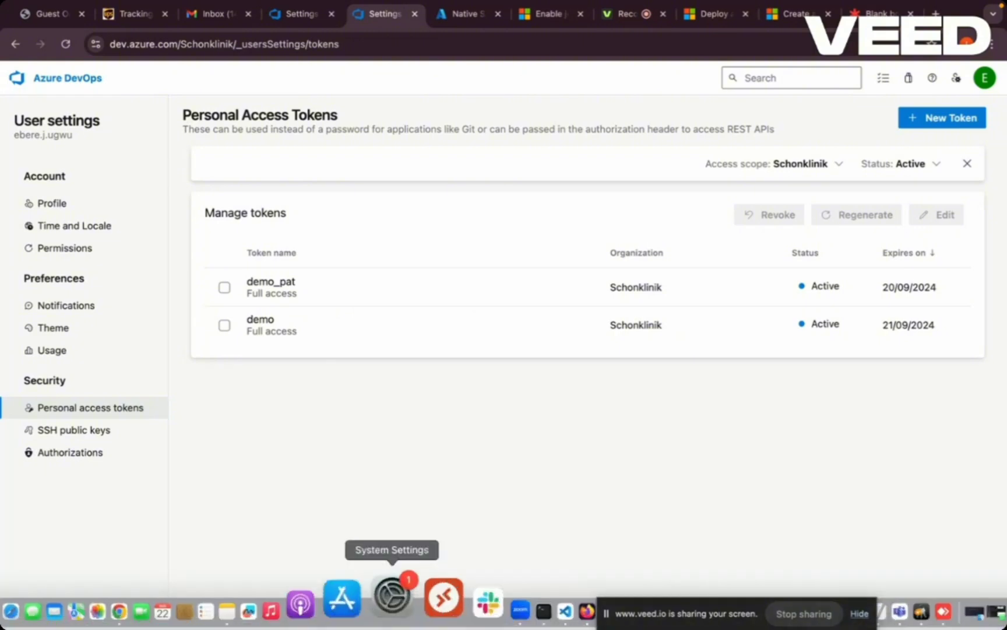
click(480, 606)
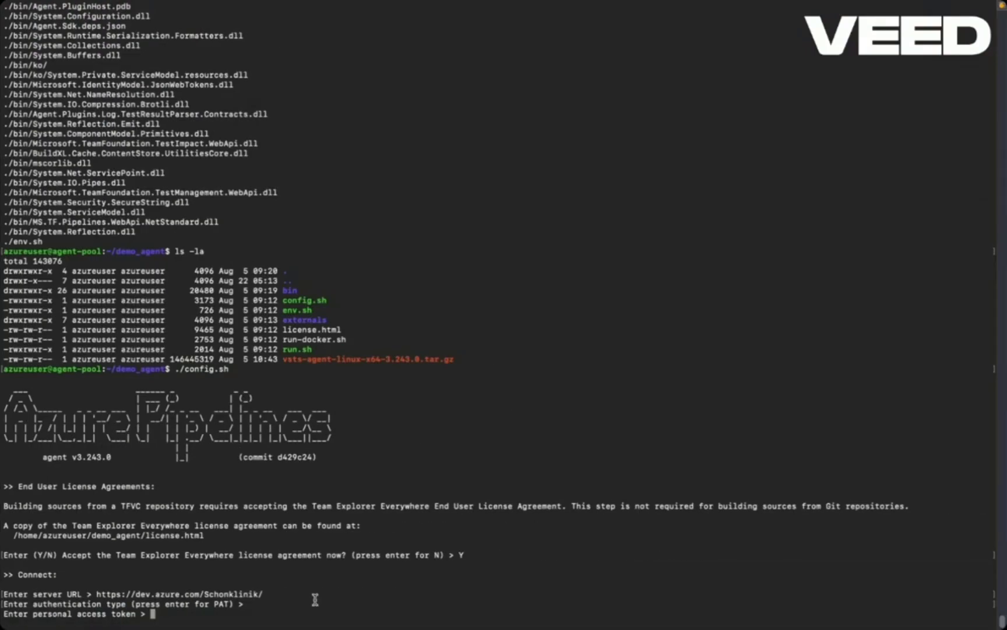
right_click(153, 612)
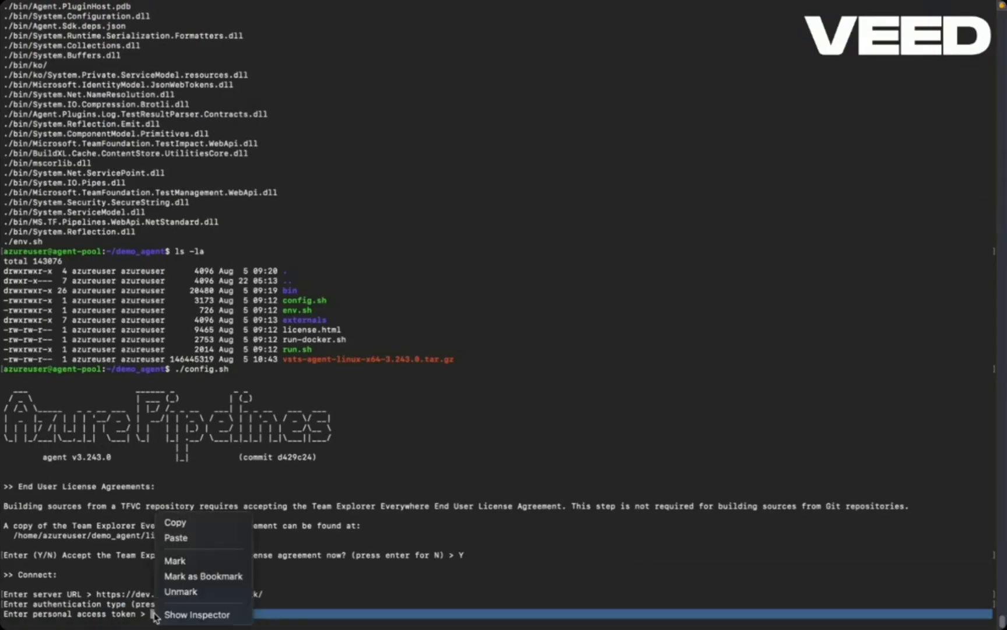
click(176, 537)
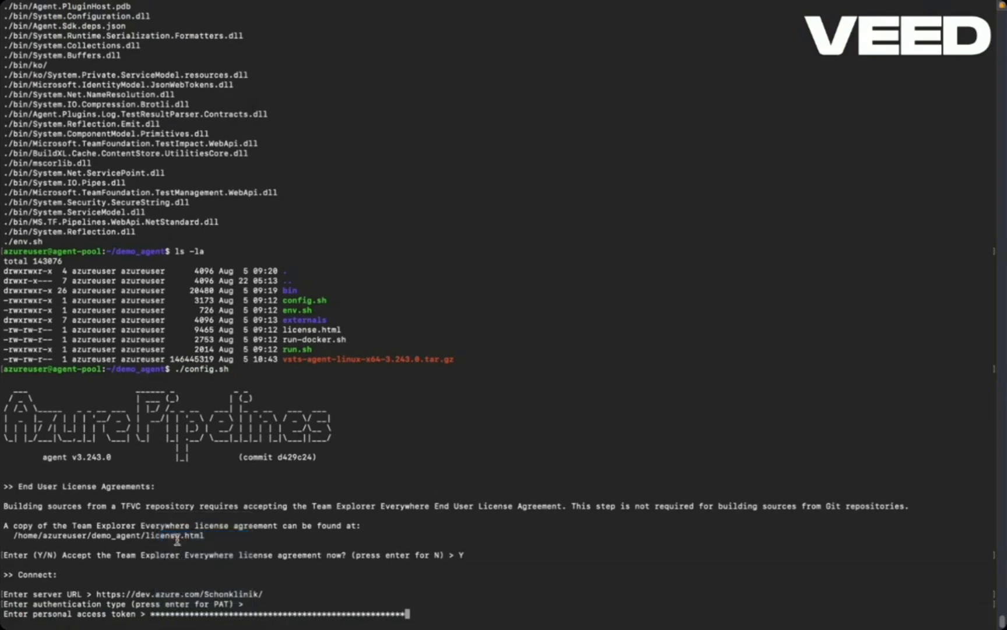
key(Return)
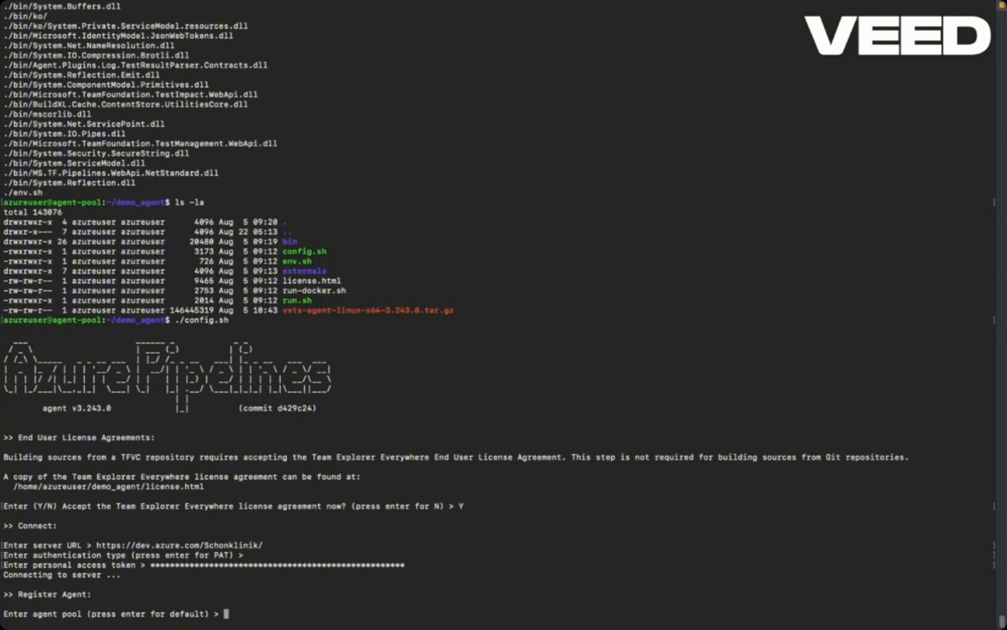
- Register the agent with the default agent pool, the default agent name agent-pool, and the default work folder _work
key(Return)
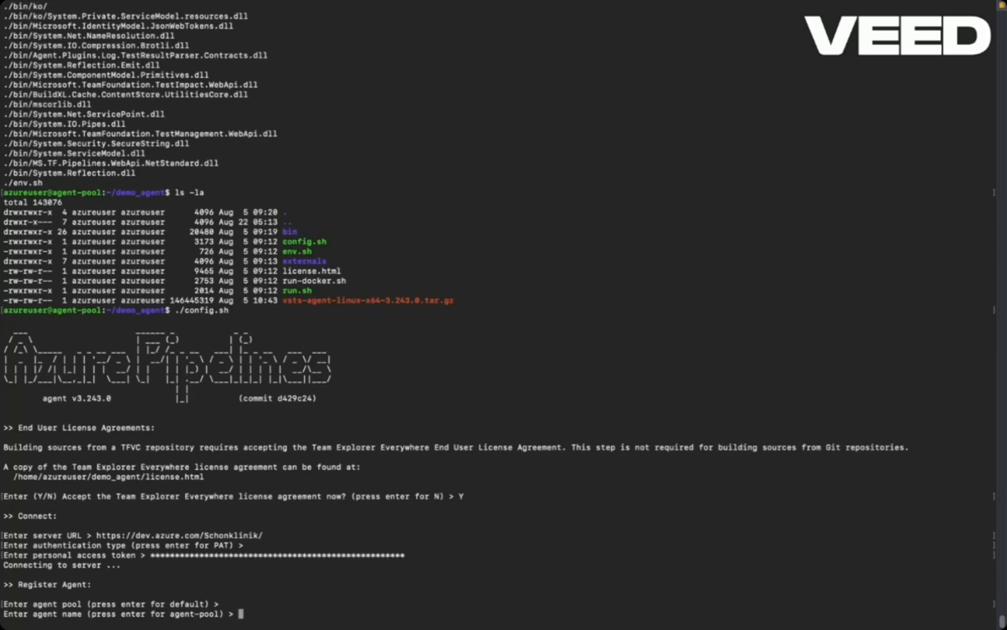
key(Return)
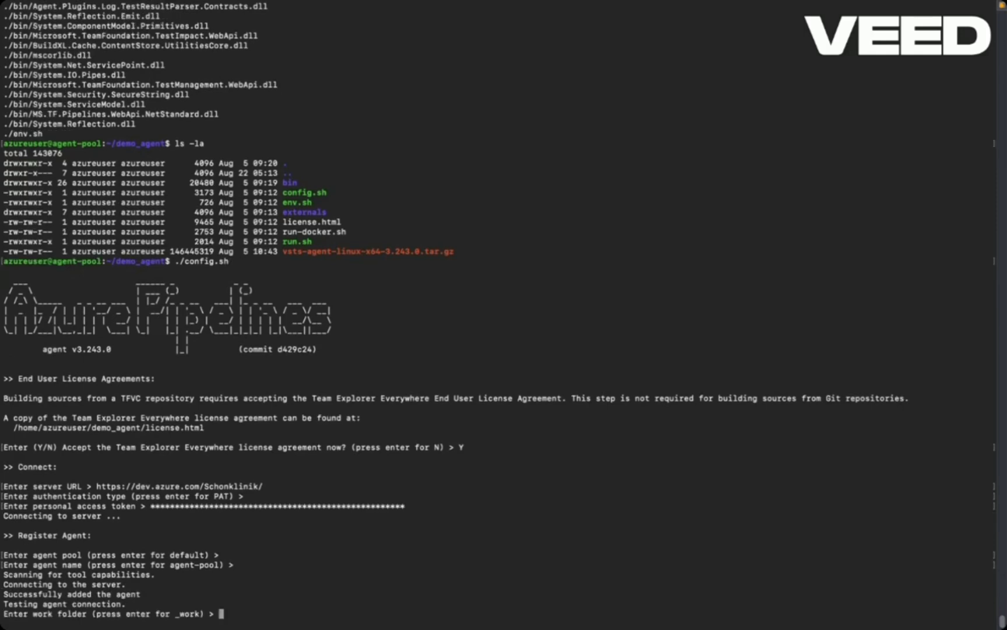
key(Return)
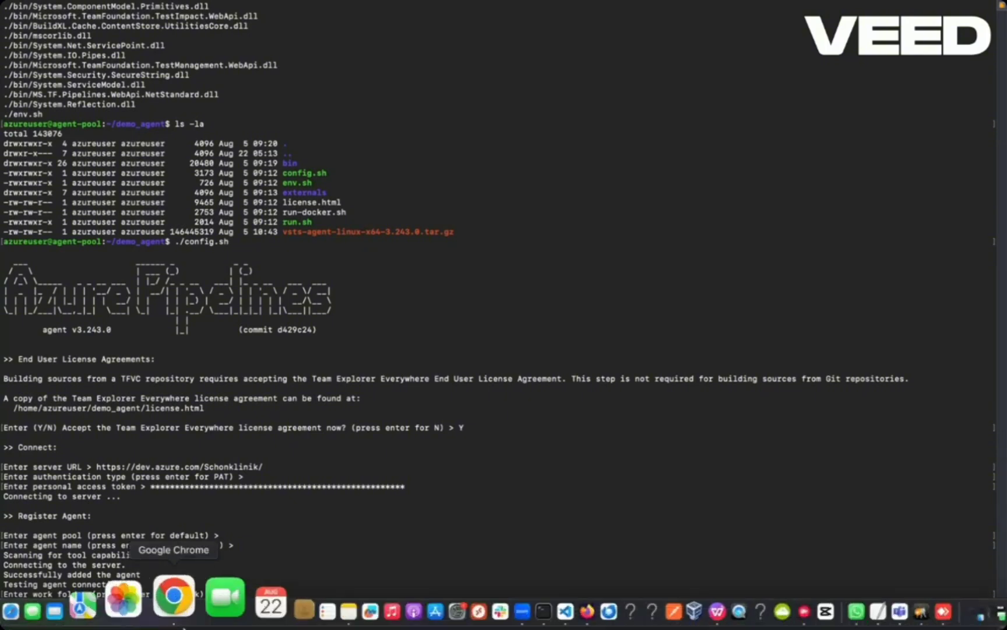
- Switch to Azure DevOps in the browser and locate the ./run.sh command in the Linux agent instructions
click(184, 623)
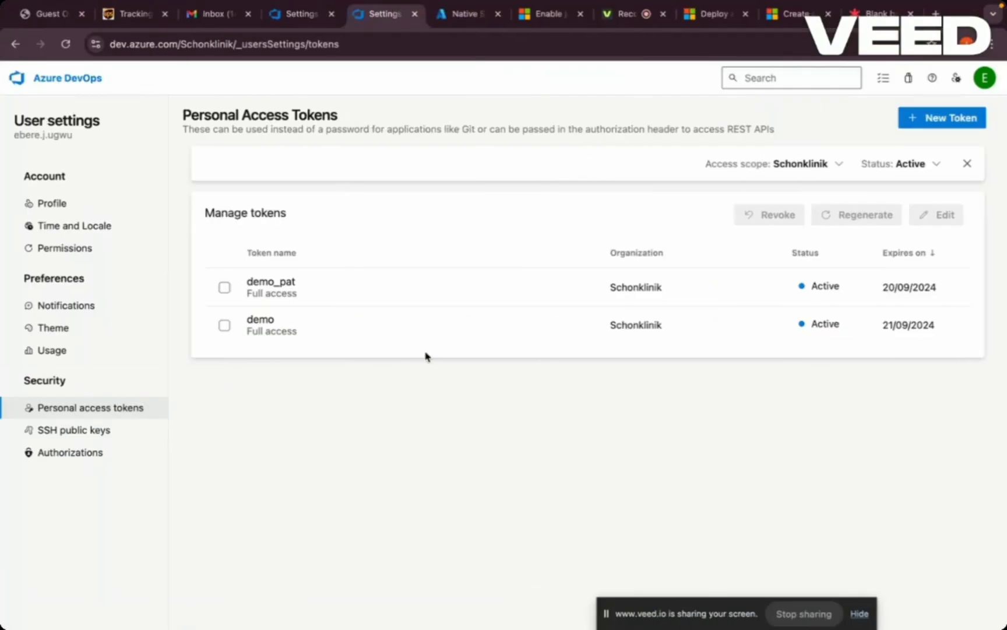
click(311, 16)
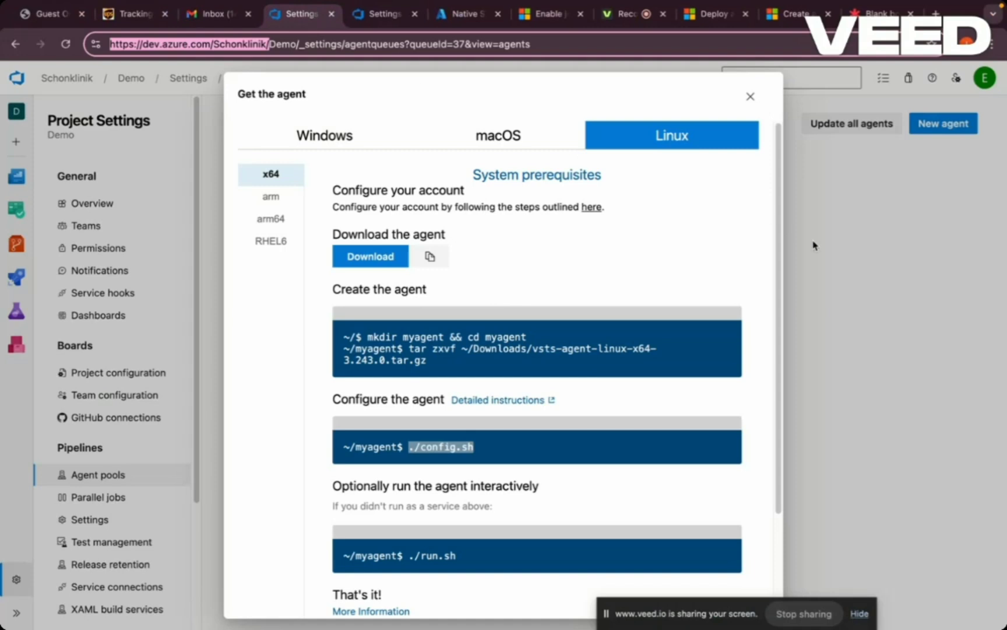
drag(780, 257, 780, 368)
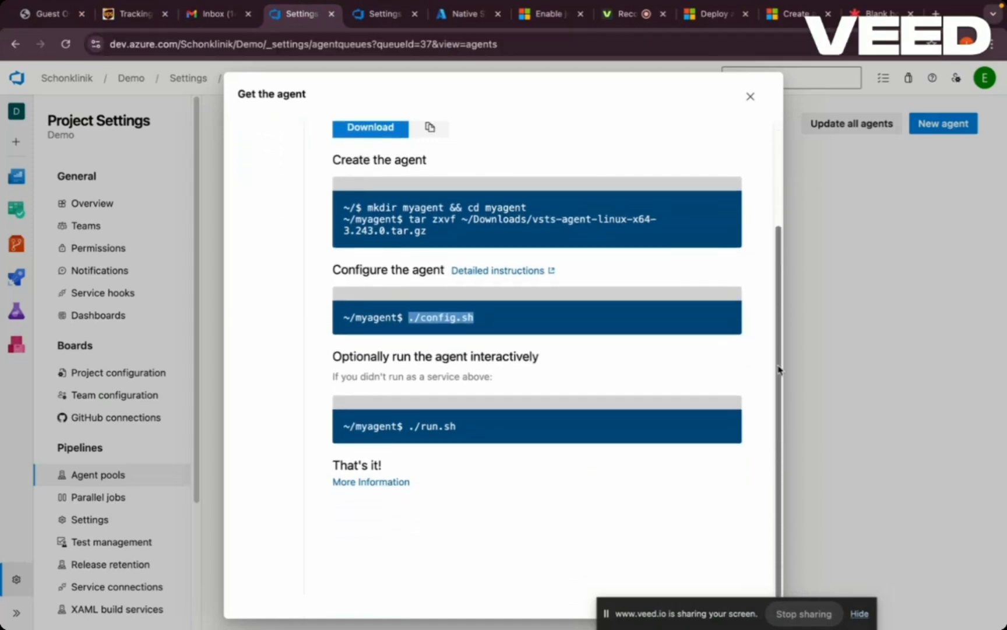
drag(463, 431, 410, 431)
key(cmd+c)
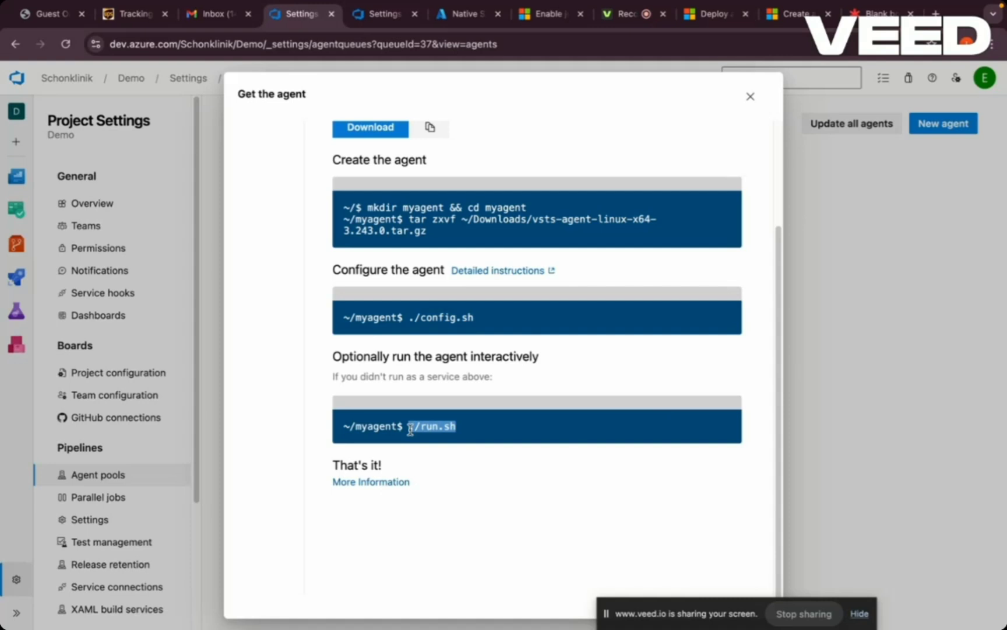
- Close the agent instructions, refresh the agents page of dev_agent_pool, and go back to the project's agent pools list
click(750, 97)
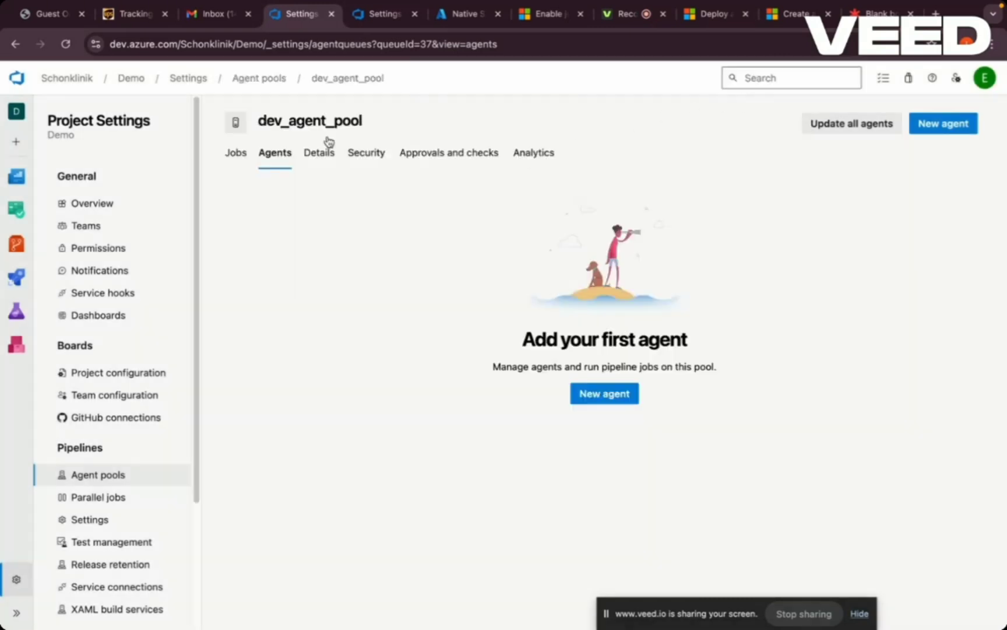
click(65, 44)
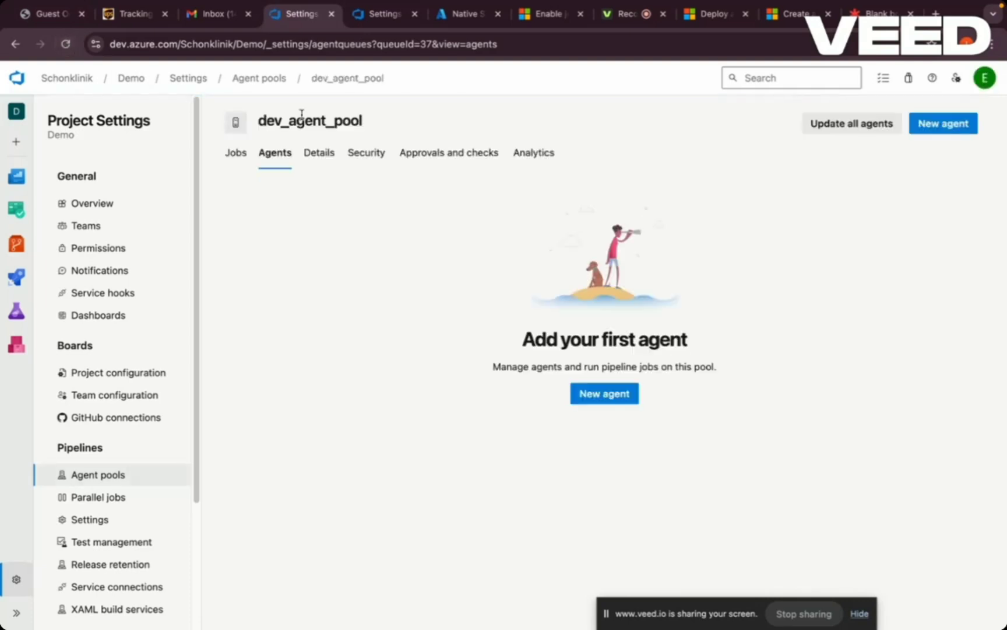
click(282, 83)
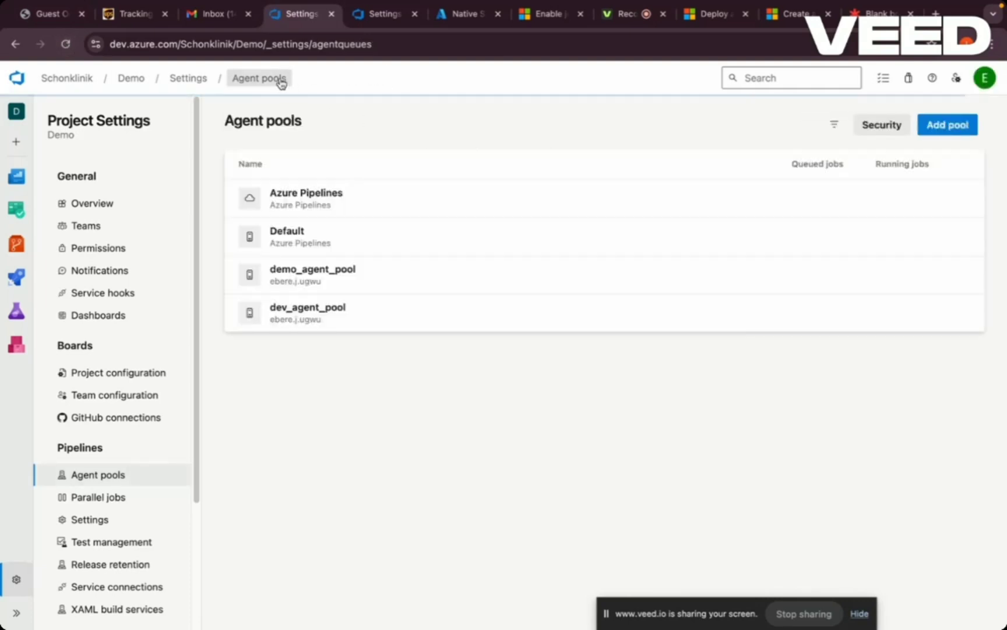
- Refresh the agent pools list and check the agents registered in dev_agent_pool and in demo_agent_pool
click(66, 45)
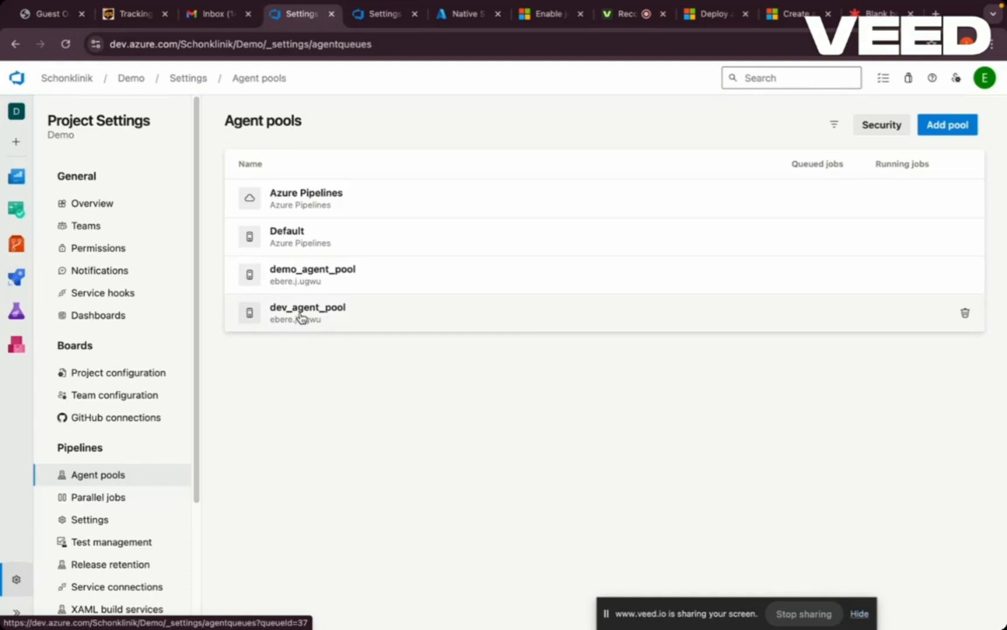
click(300, 317)
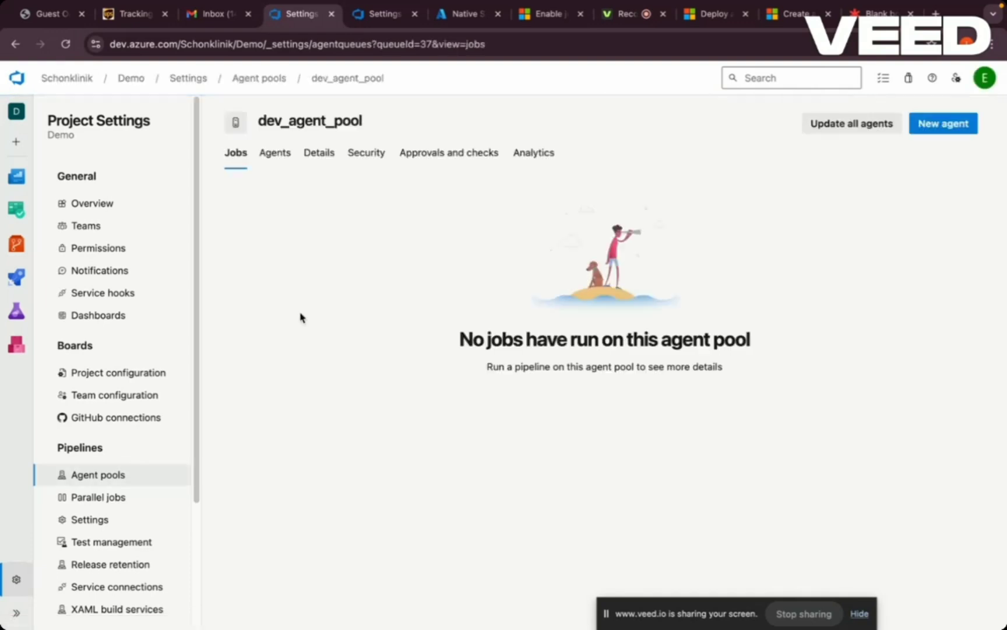
click(279, 162)
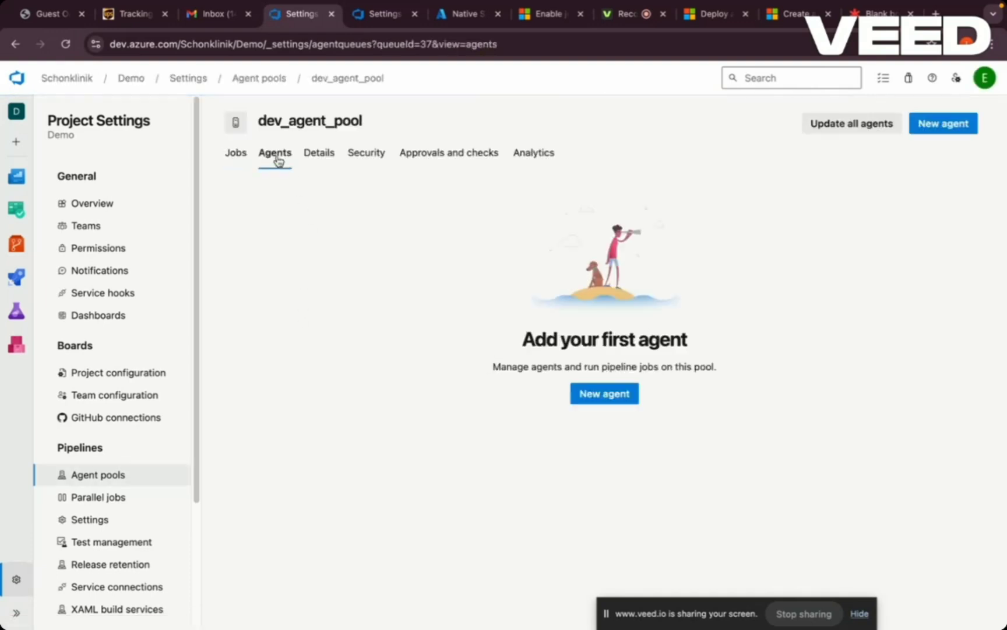
click(262, 78)
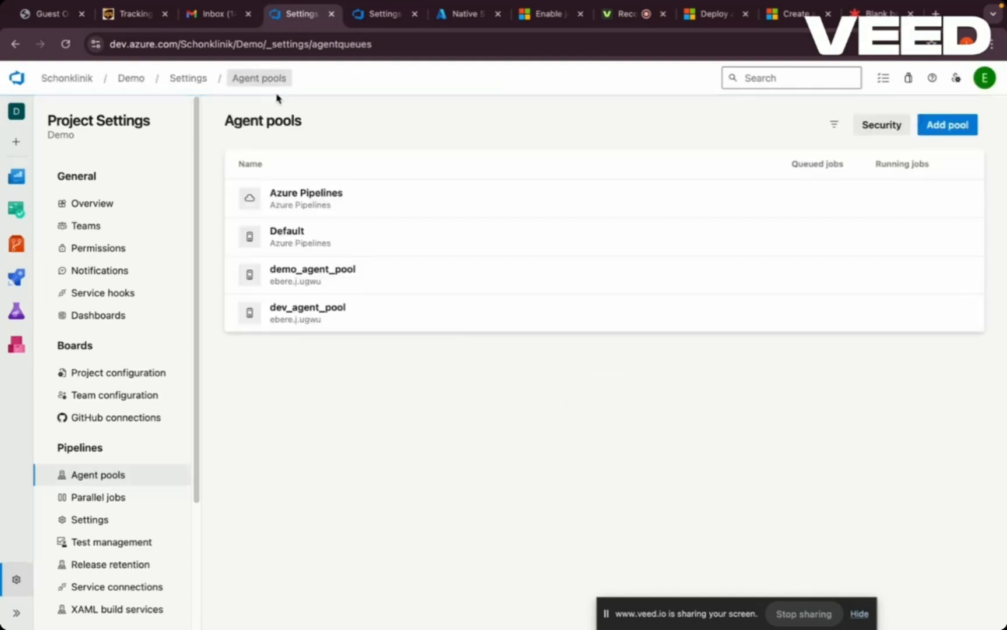
click(293, 273)
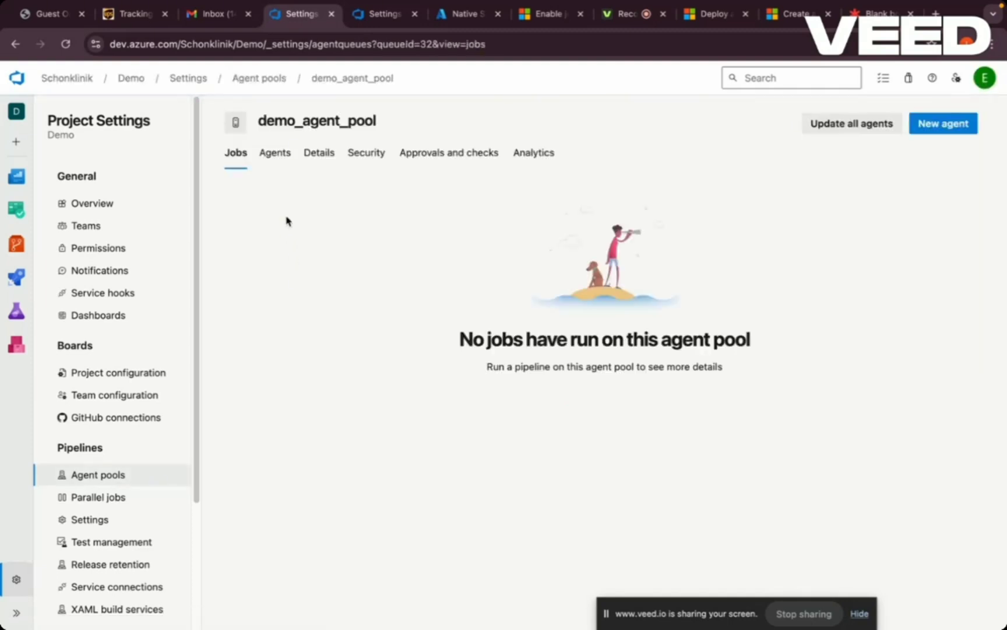
click(270, 159)
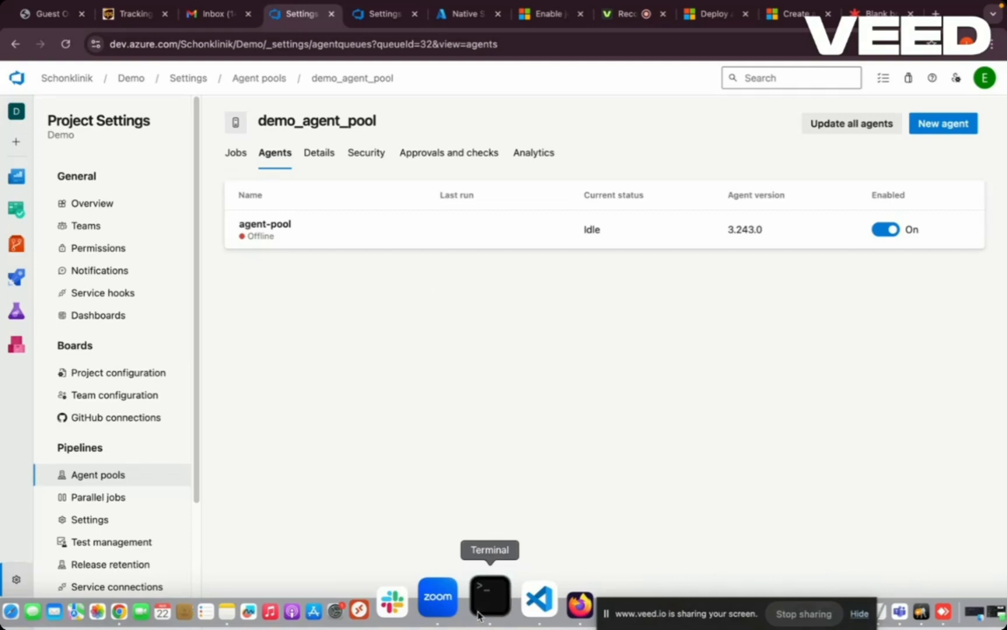
- Switch to the terminal and start the agent by pasting and running the copied ./run.sh command in the demo_agent folder
click(478, 615)
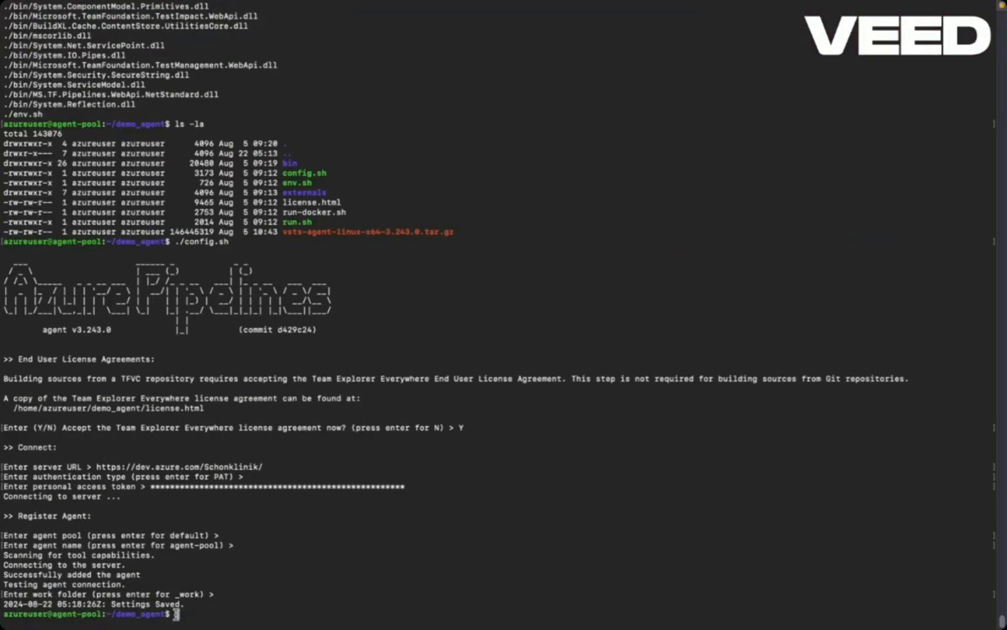
right_click(176, 613)
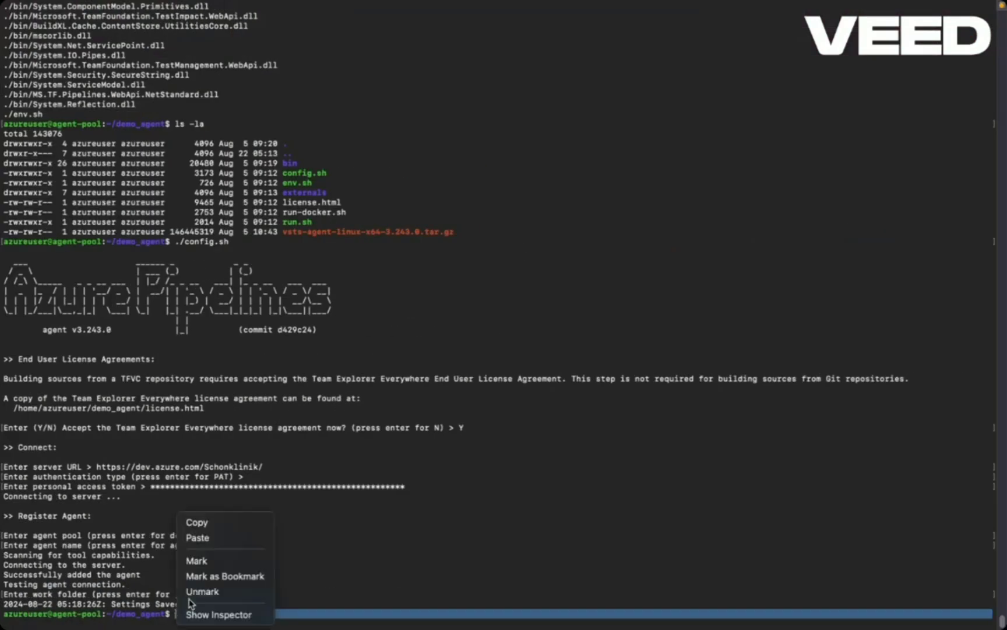
click(198, 538)
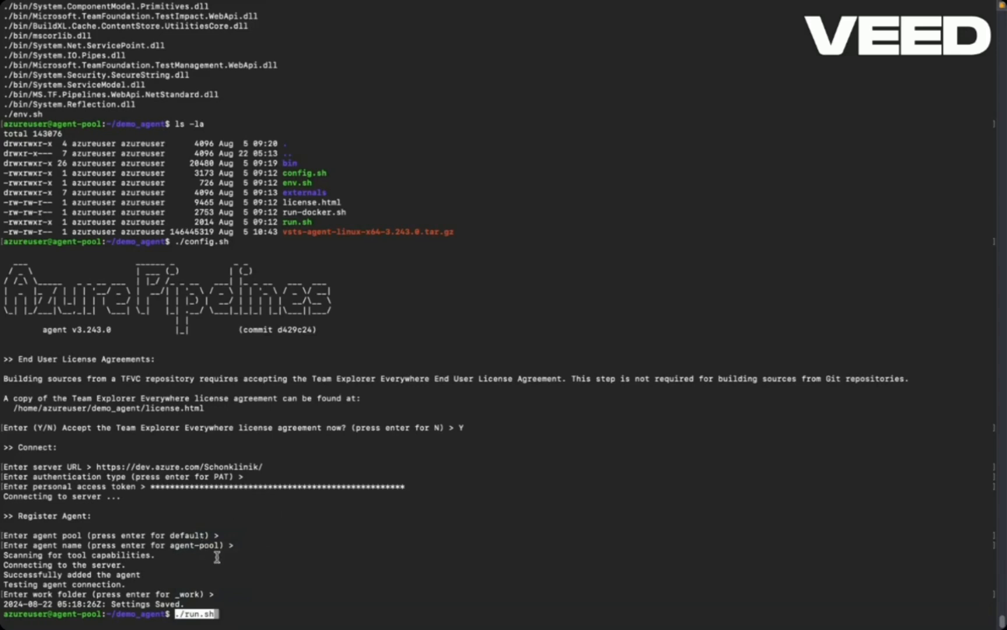
key(Return)
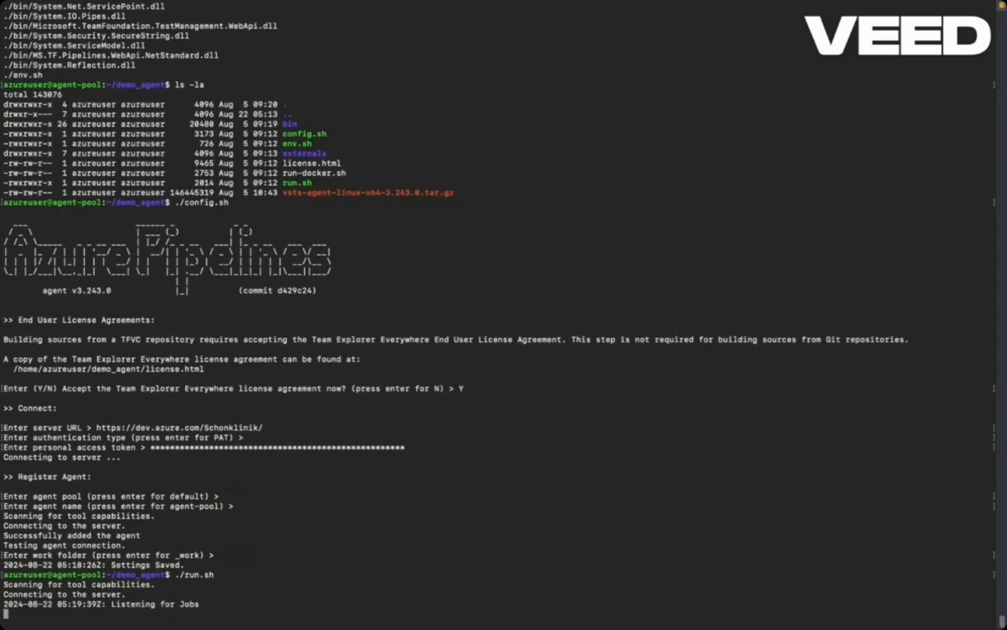
- Return to Chrome, refresh the agents page of demo_agent_pool, and switch to the Lucidspark board about the Azure DevOps agent pool
mouse_move(224, 621)
click(183, 616)
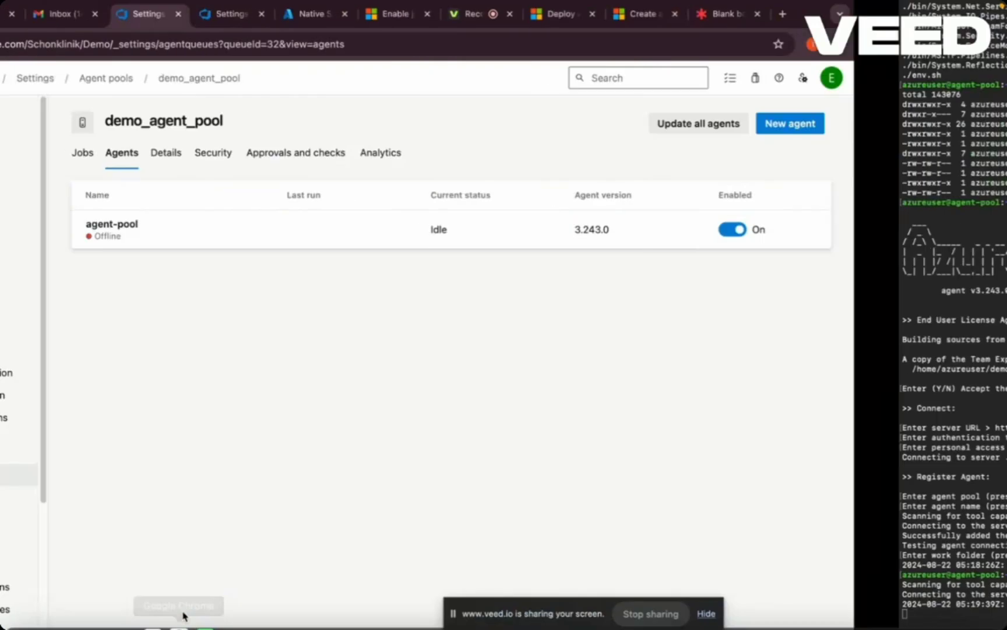
click(67, 45)
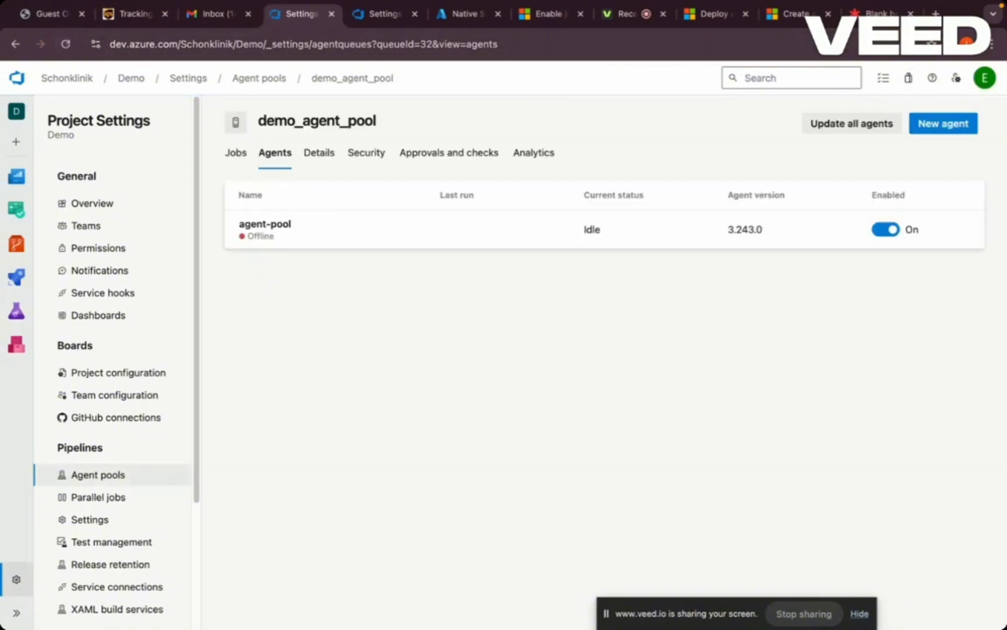
click(881, 13)
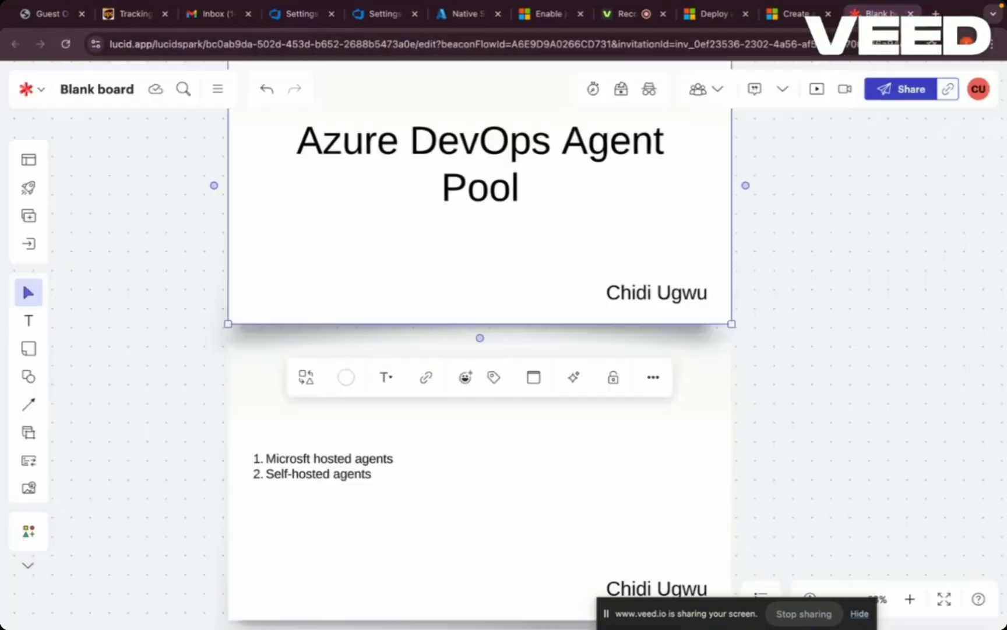